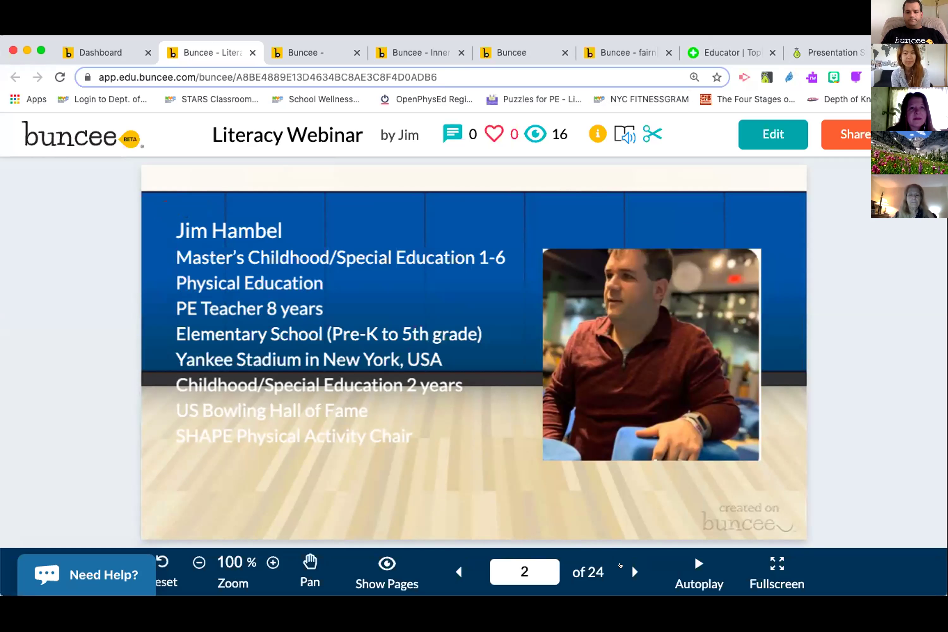
- Advance the Literacy Webinar presentation to page 4, then briefly play and pause the embedded physical literacy video
click(619, 565)
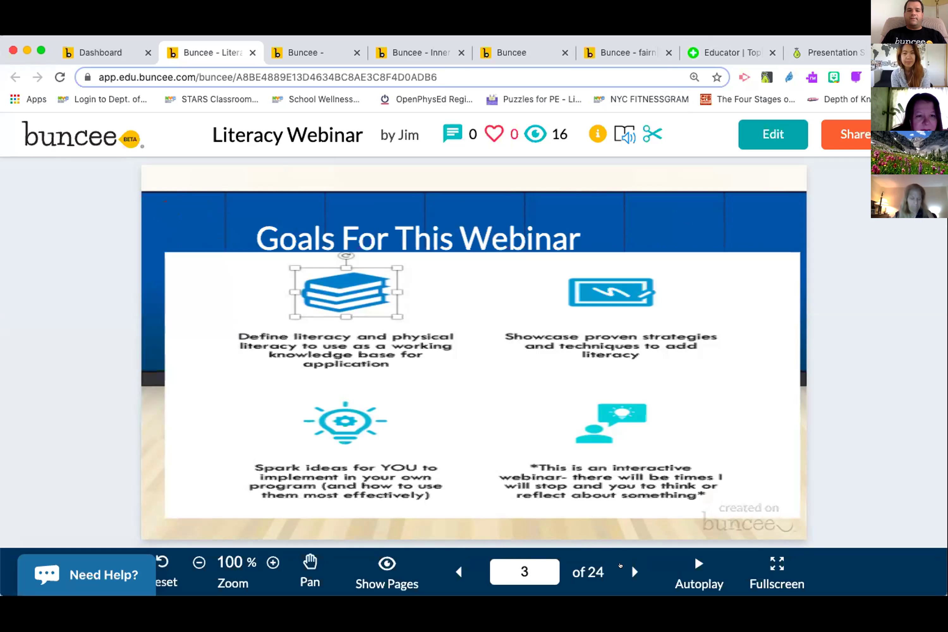
click(619, 565)
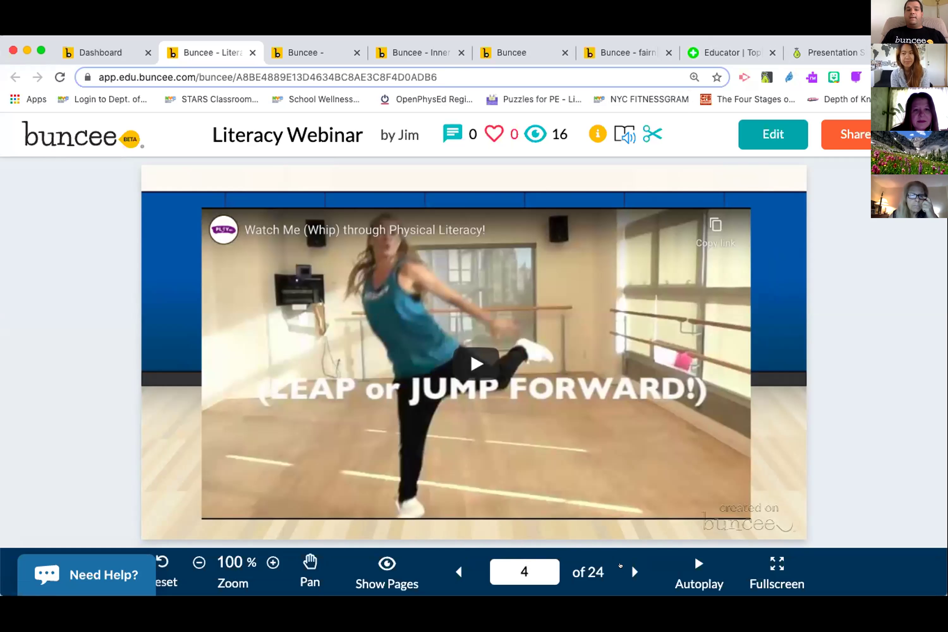
click(465, 355)
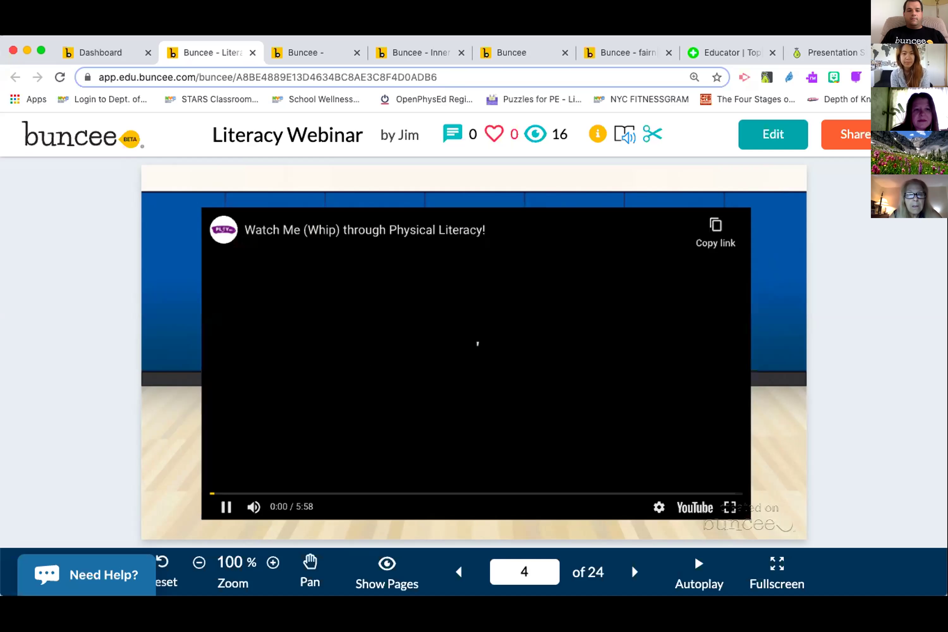
click(220, 504)
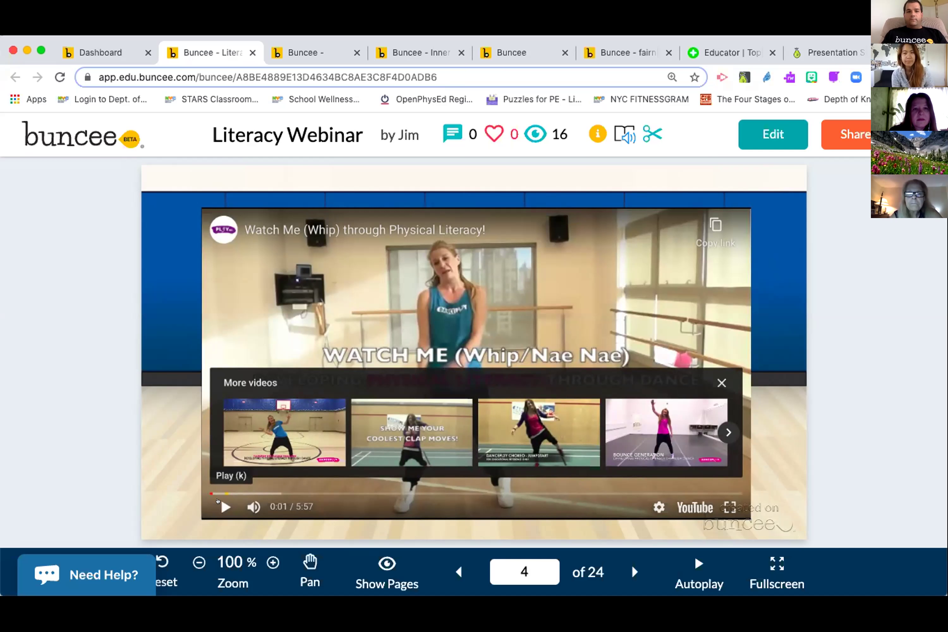
- Switch to the dashboard and view the notifications and the account menu options
click(143, 46)
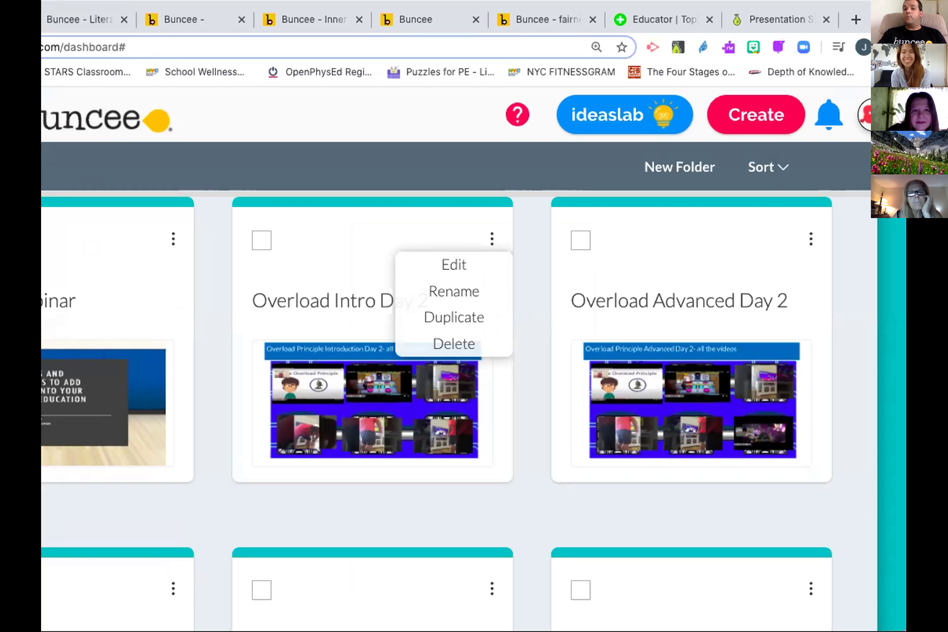
click(823, 107)
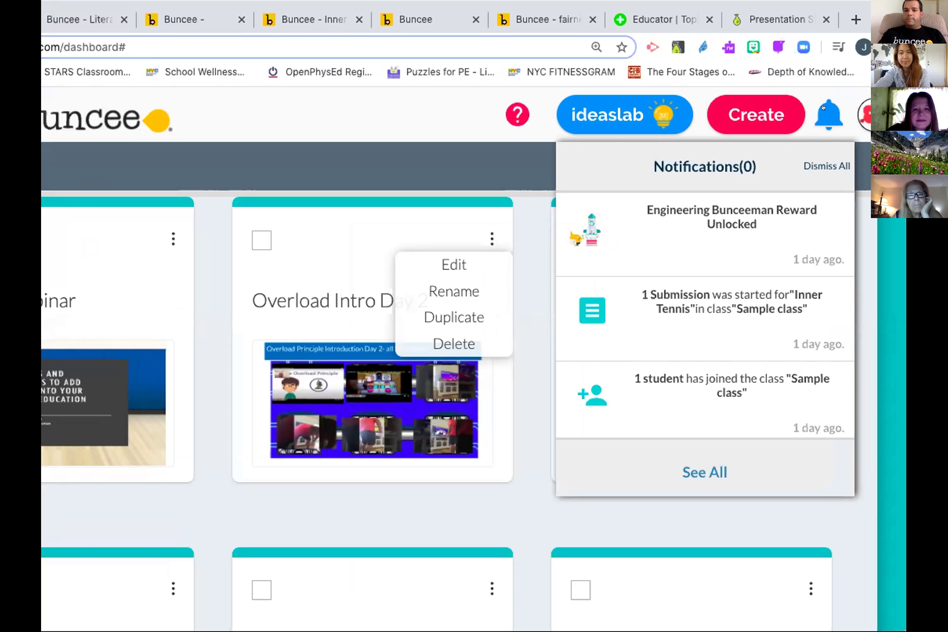
click(863, 116)
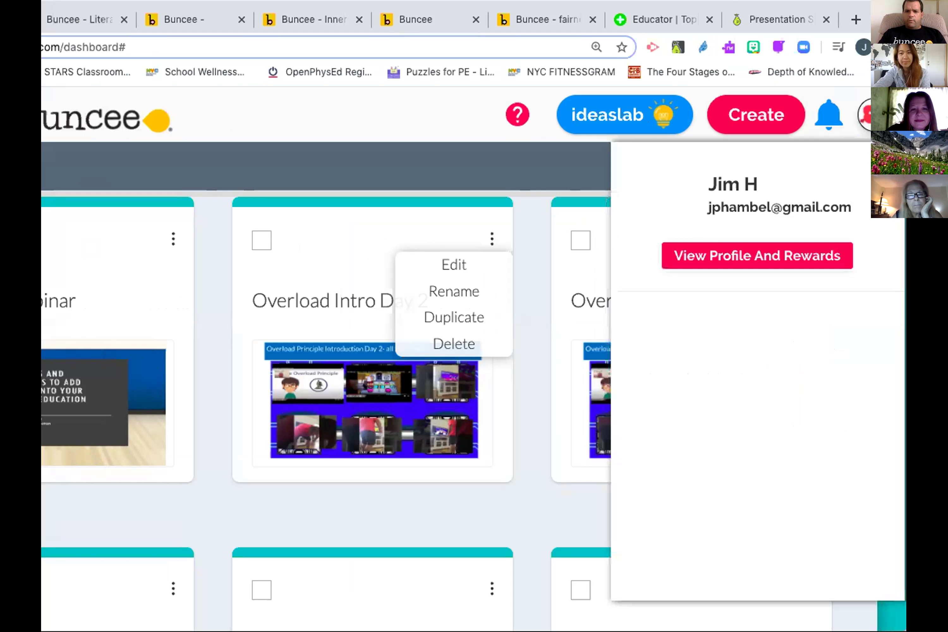
scroll(825, 295, down, 1)
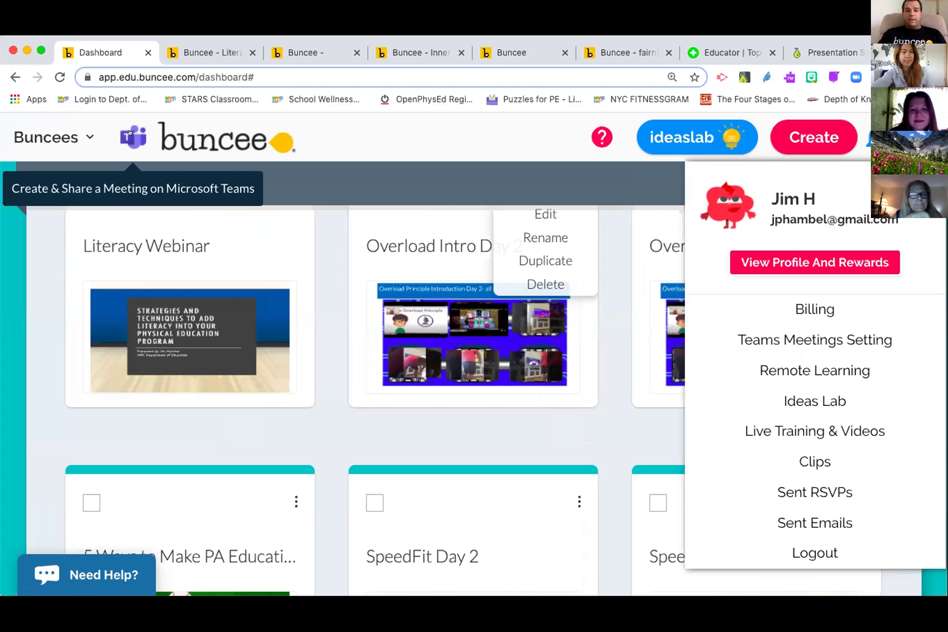
- Show the Microsoft Teams meeting creation window and close it again
click(130, 132)
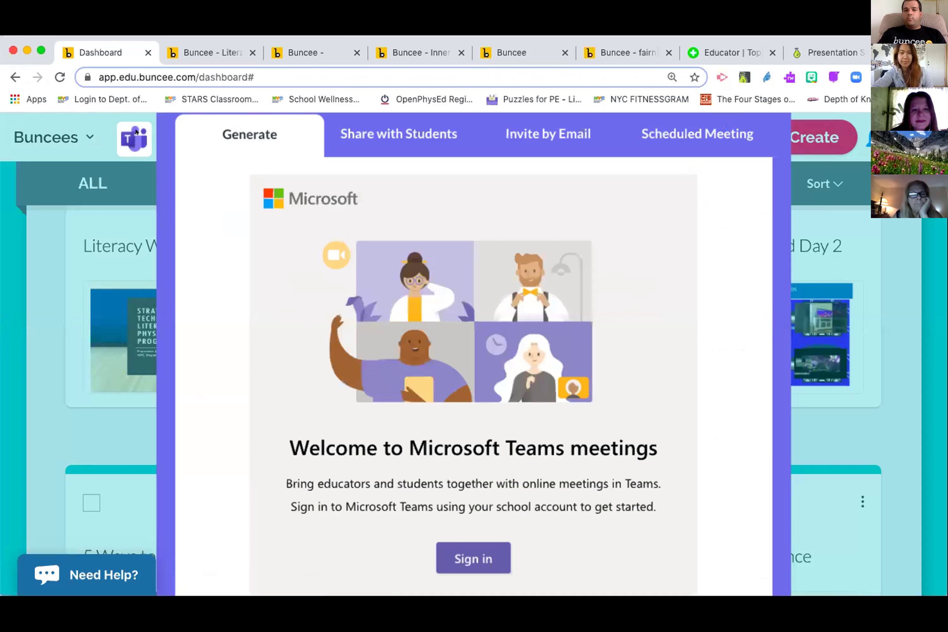
click(135, 173)
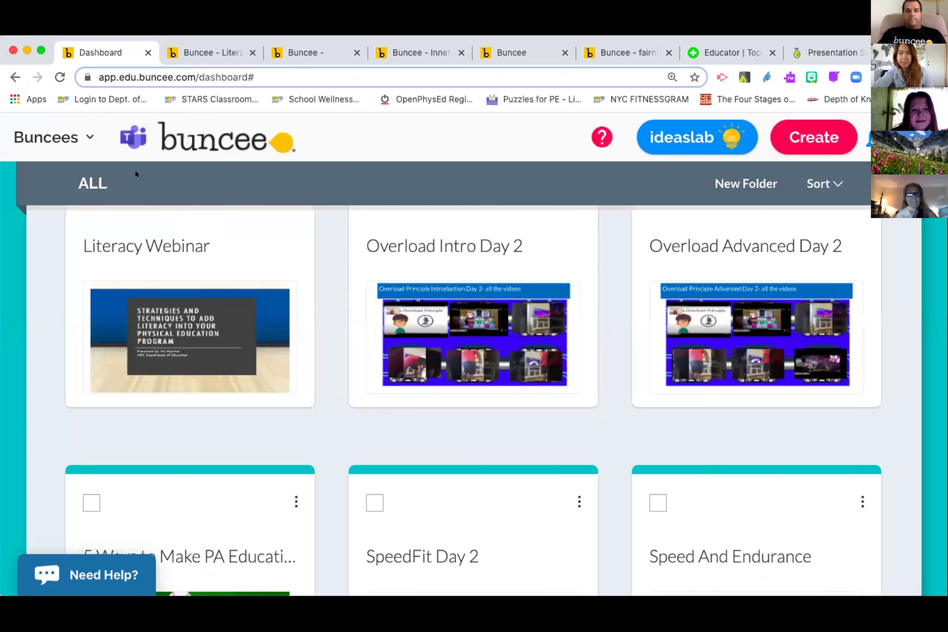
- Open the Ideas Lab and browse the unfiltered activity ideas down to Share Fun Food Facts
click(687, 130)
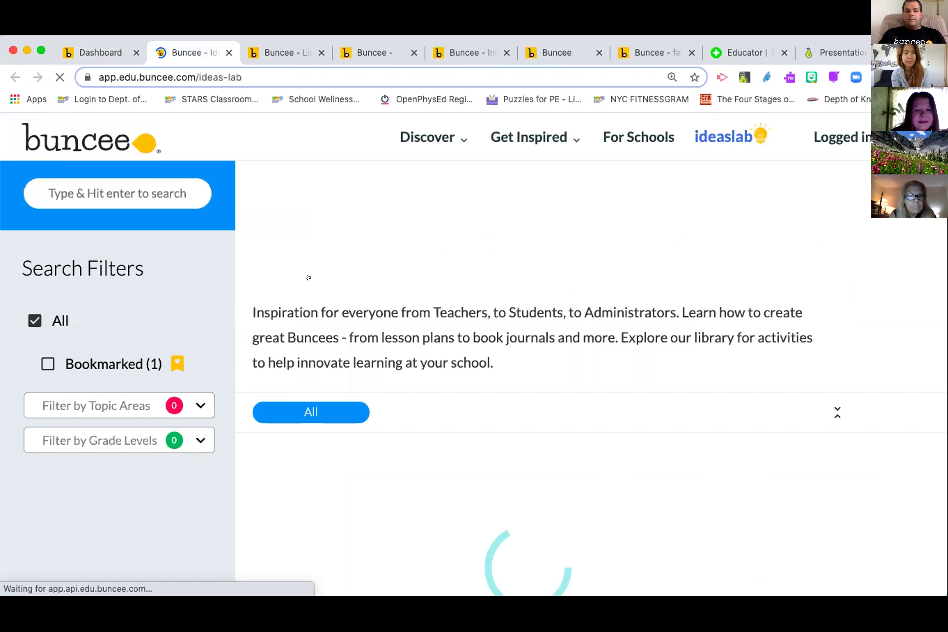
scroll(365, 333, down, 4)
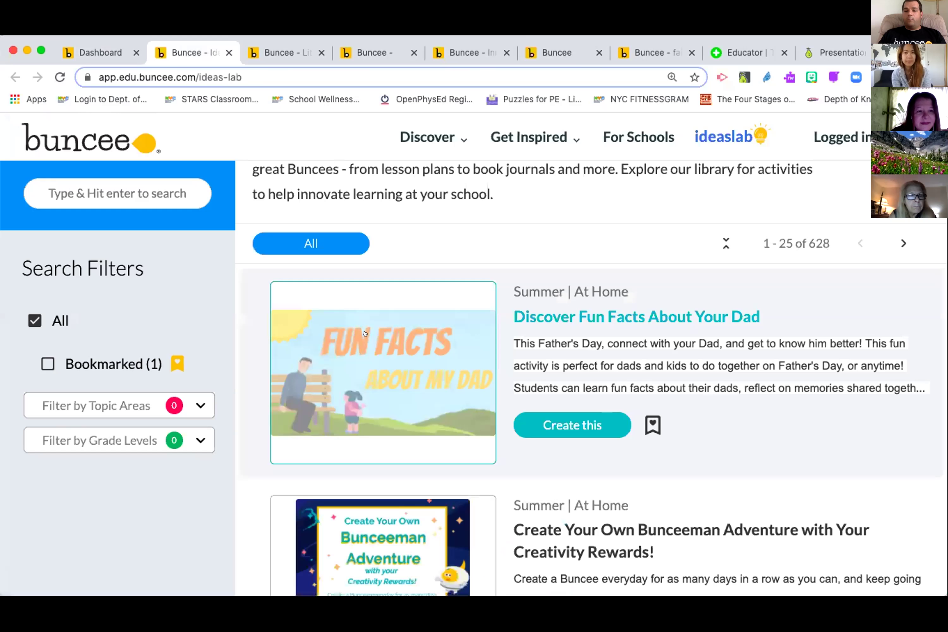
scroll(365, 333, down, 3)
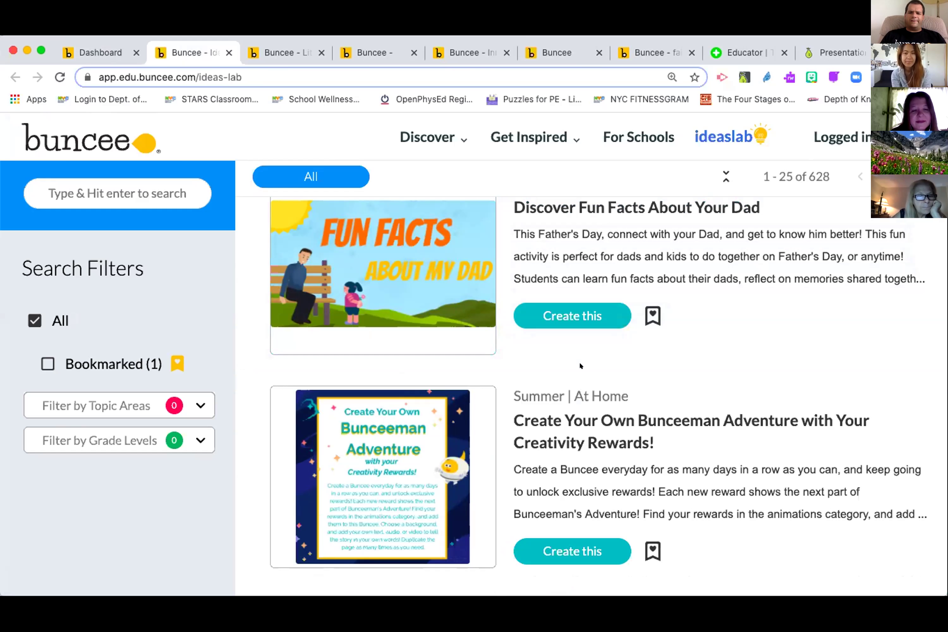
scroll(579, 365, down, 2)
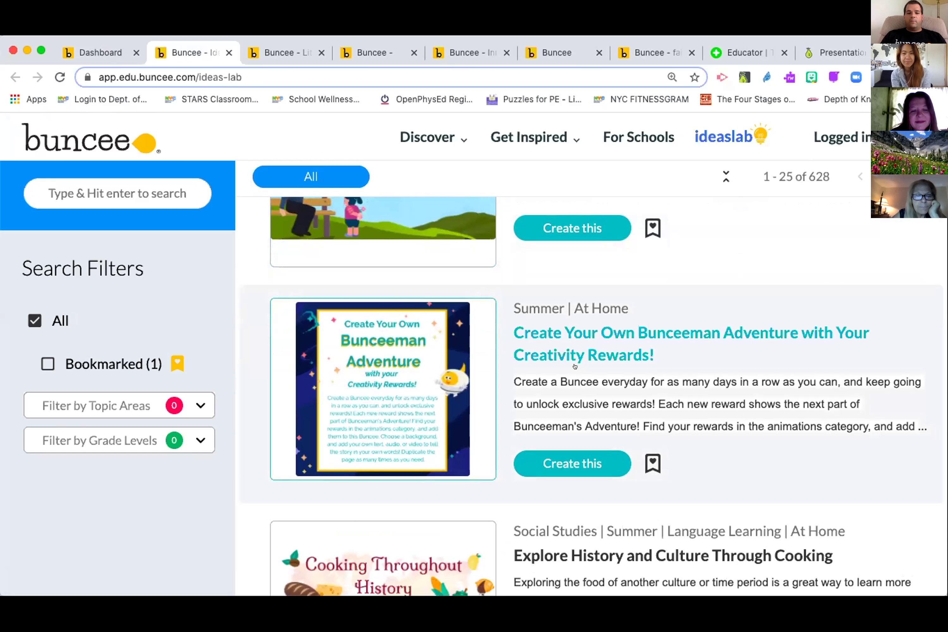
scroll(576, 364, down, 6)
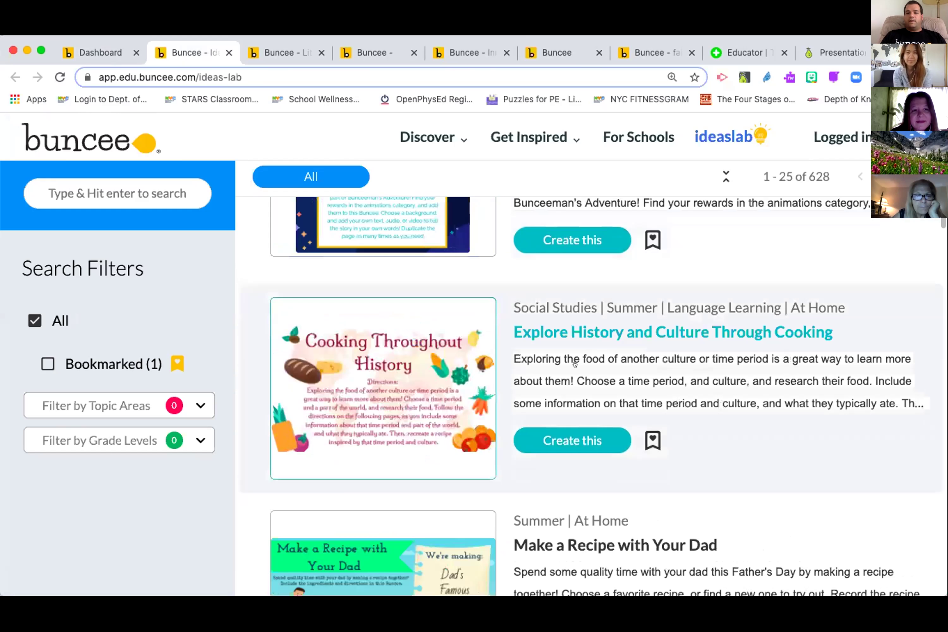
scroll(579, 363, down, 4)
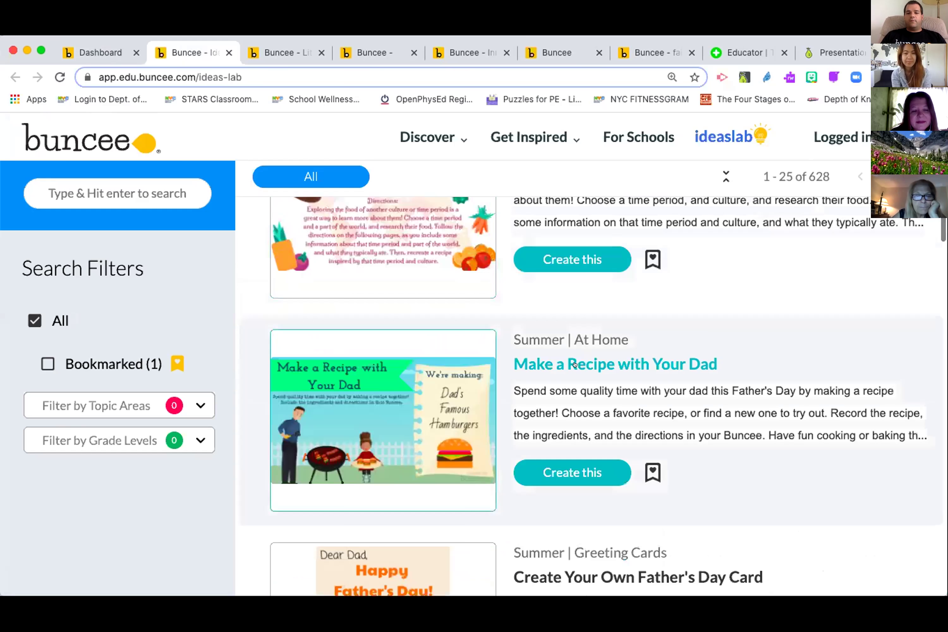
scroll(574, 364, down, 4)
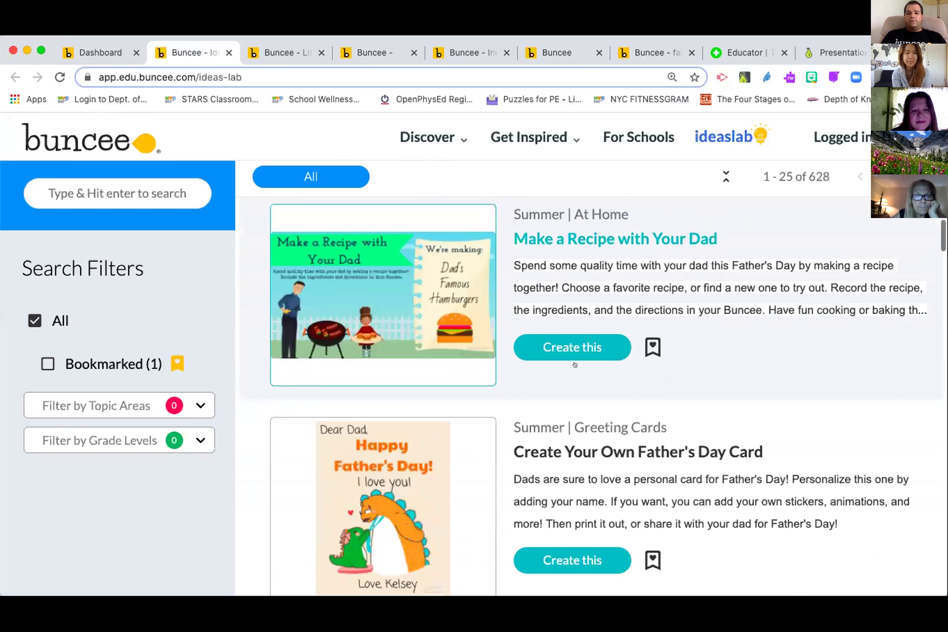
scroll(575, 364, down, 2)
scroll(575, 364, down, 3)
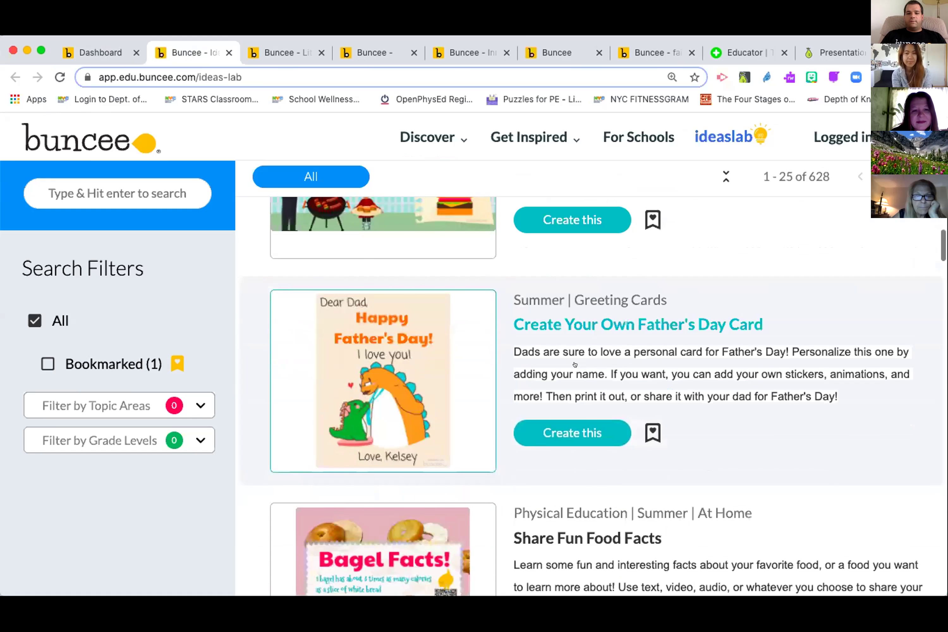
scroll(575, 364, down, 3)
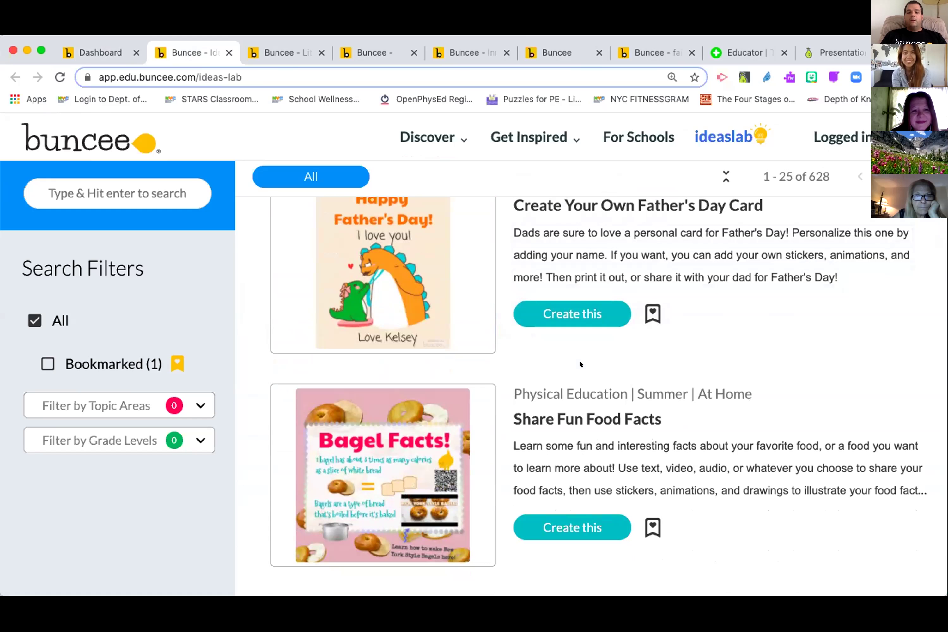
scroll(579, 359, down, 2)
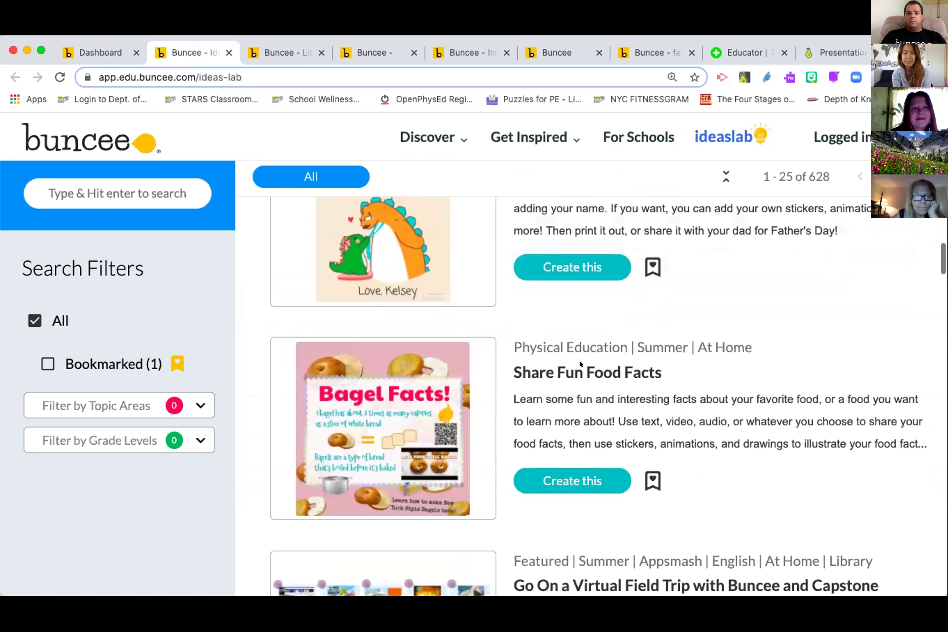
scroll(579, 359, down, 1)
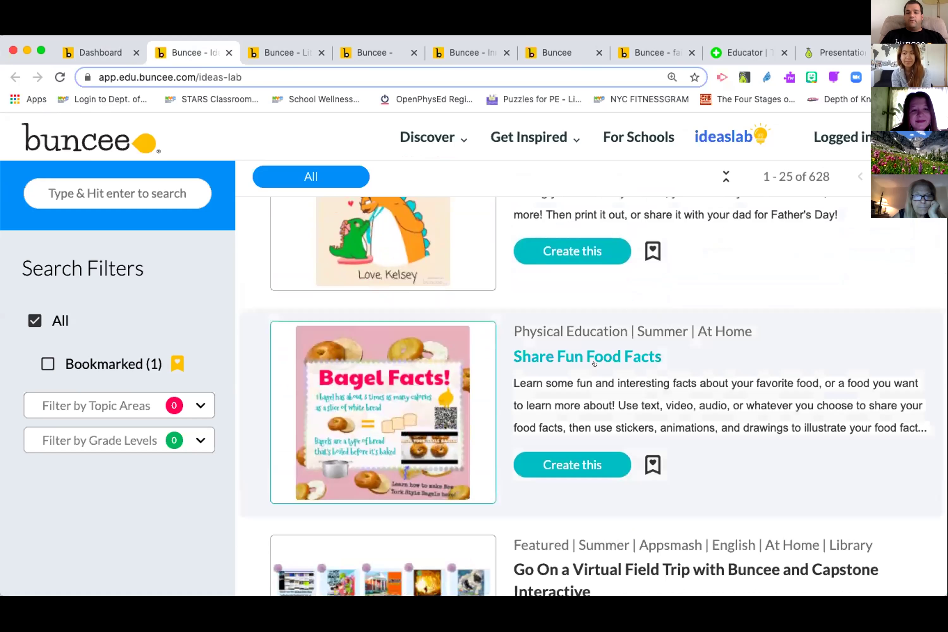
scroll(618, 323, down, 2)
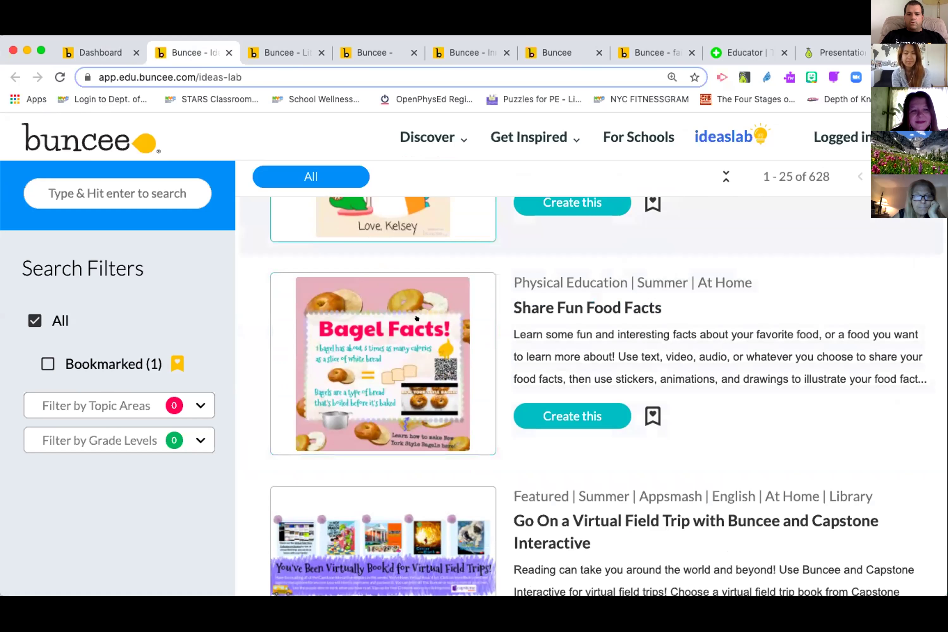
- Copy the Create Your Own Father's Day Card activity from the Ideas Lab and open the copy for editing
scroll(417, 318, up, 1)
scroll(416, 318, up, 2)
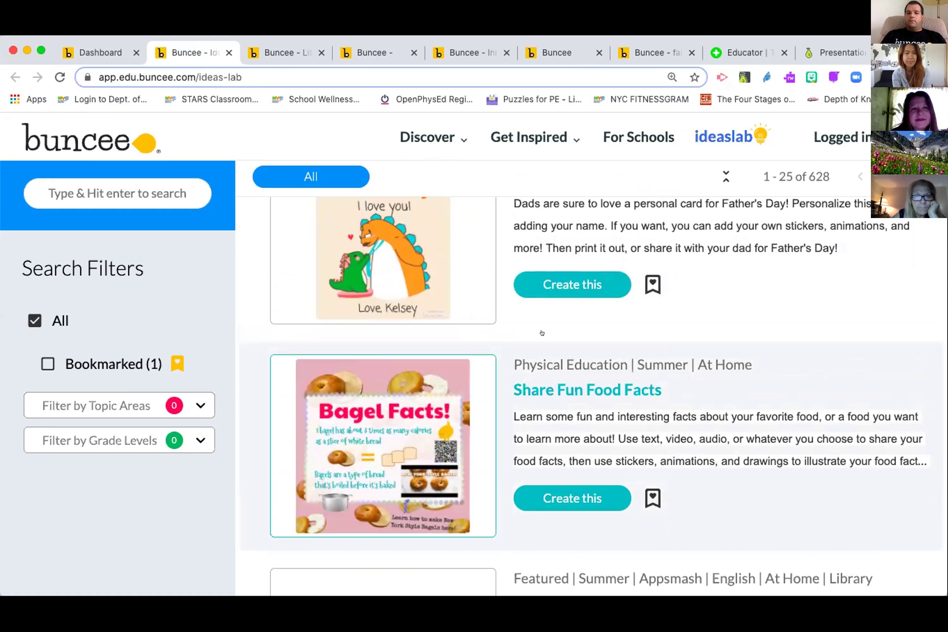
click(586, 279)
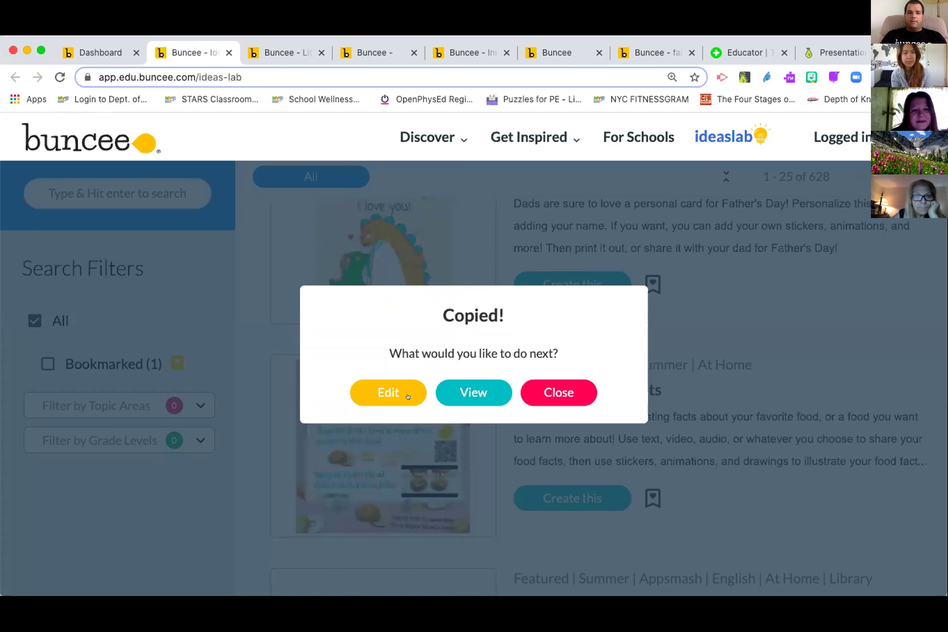
click(407, 396)
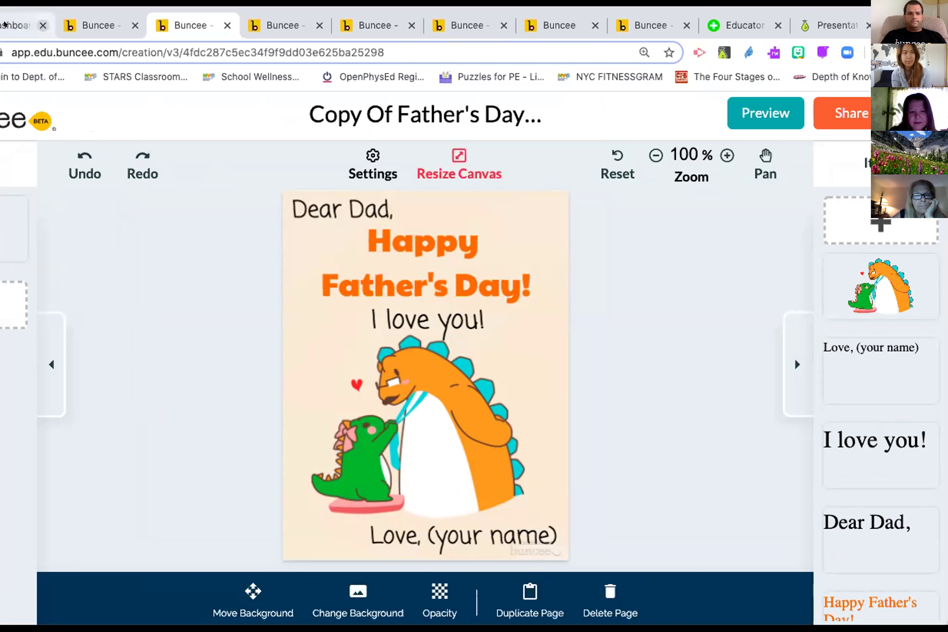
- Return to the dashboard and start creating a new Buncee, viewing the scratch and template options
click(26, 21)
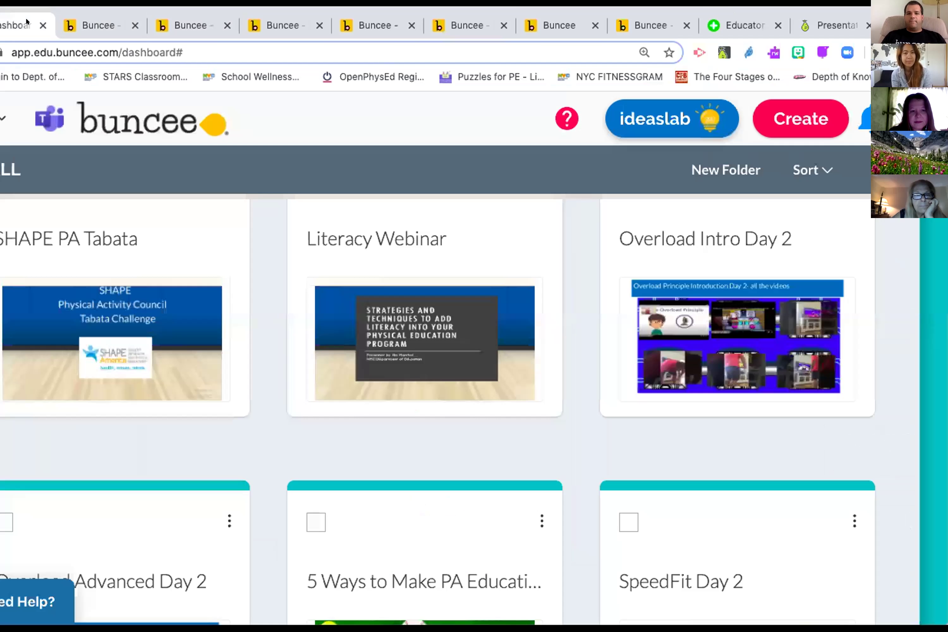
click(788, 118)
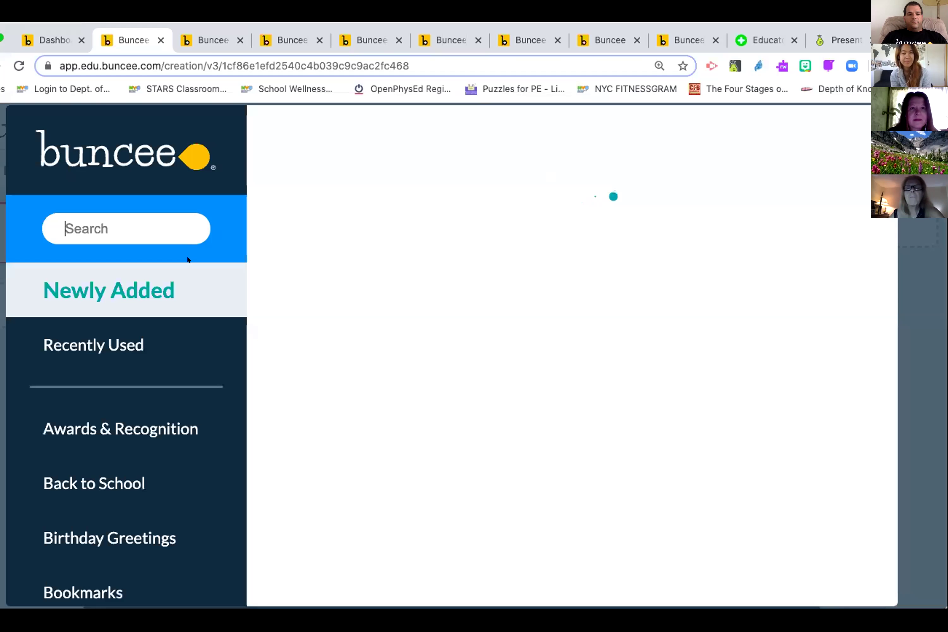
scroll(180, 261, down, 2)
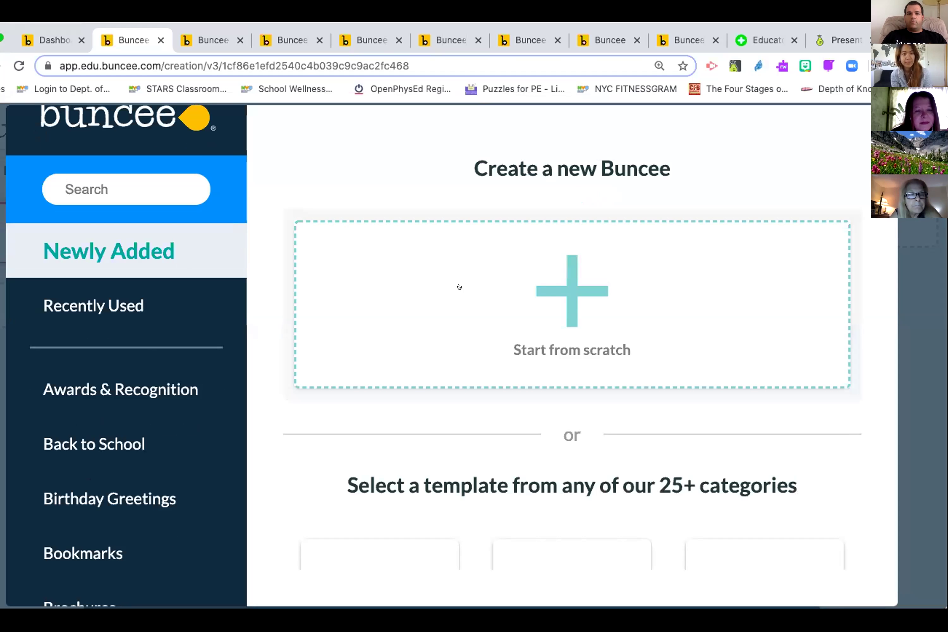
scroll(458, 286, down, 2)
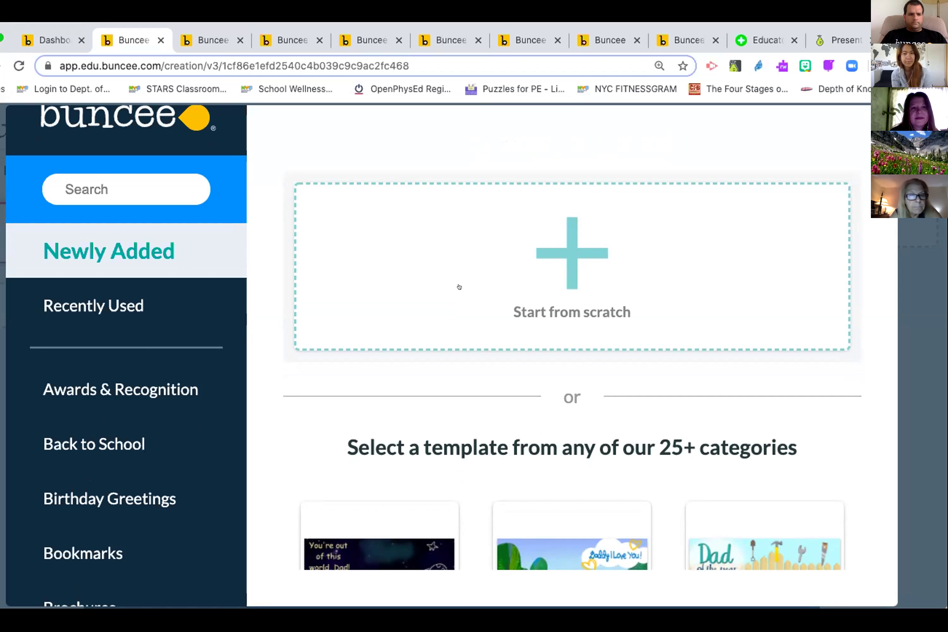
- Browse the Education: Math templates, preview the Add or Subtract template, and go back to the template list
scroll(125, 400, down, 10)
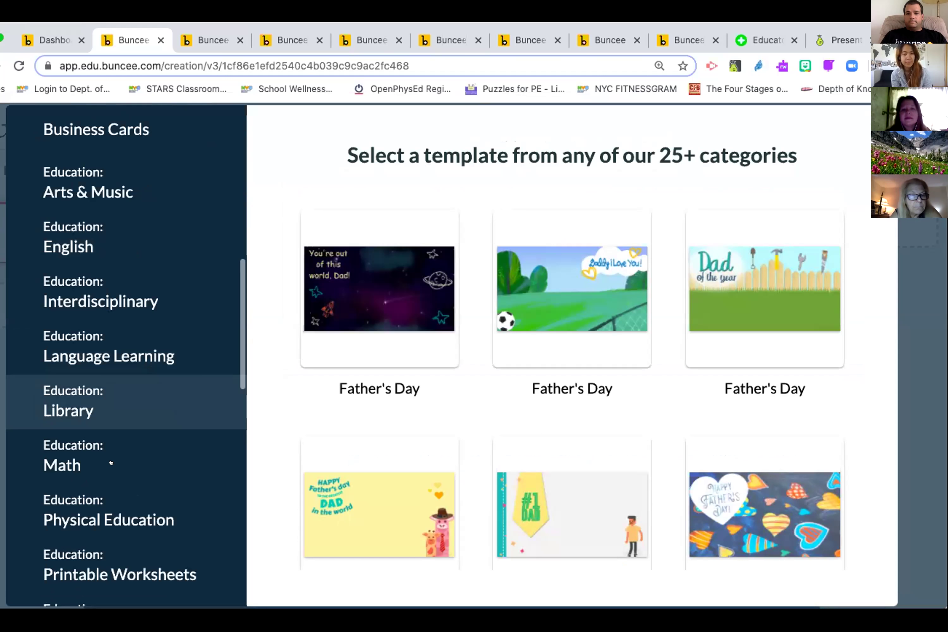
click(110, 460)
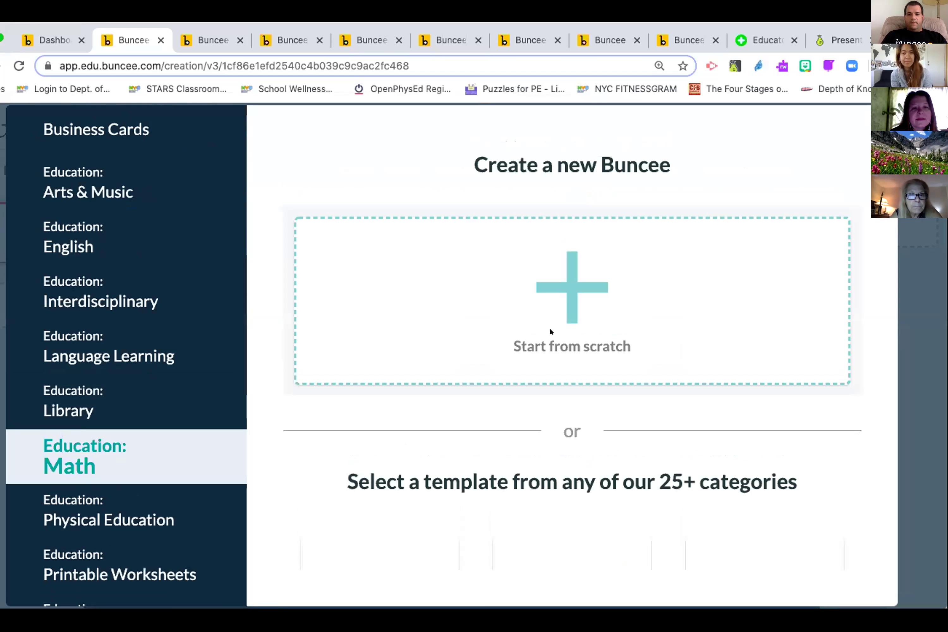
scroll(547, 331, down, 5)
scroll(544, 332, down, 1)
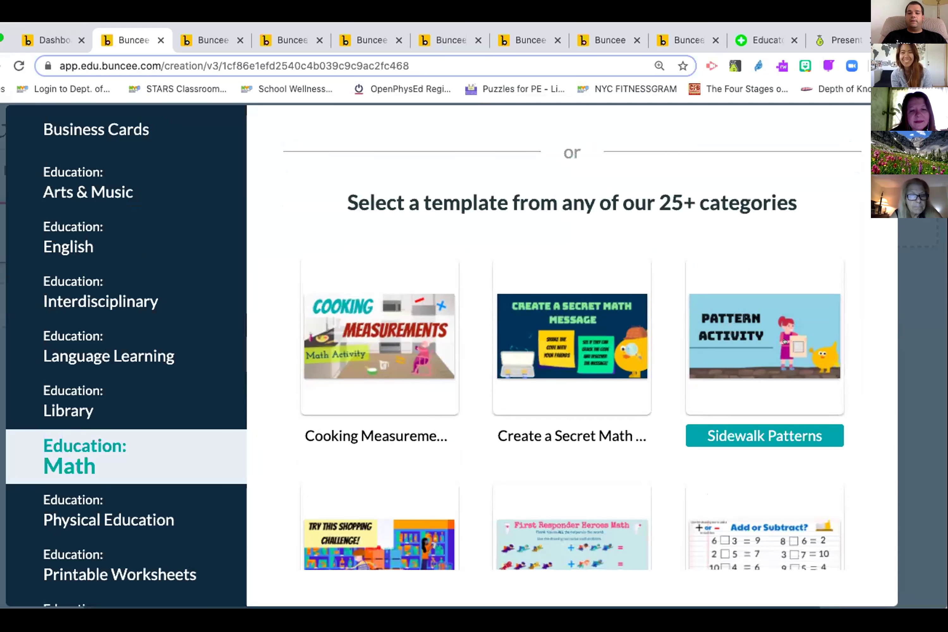
scroll(784, 341, down, 2)
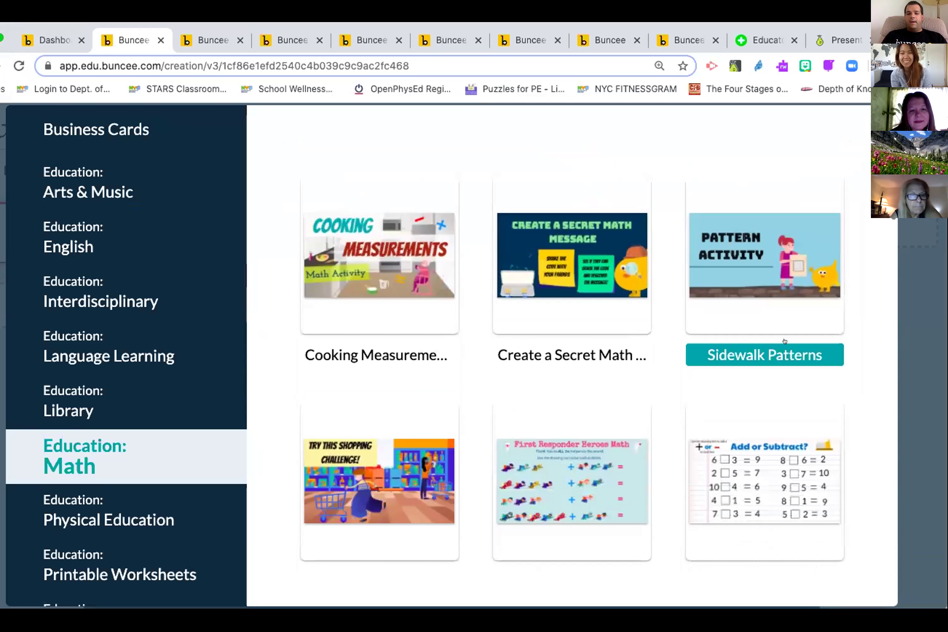
click(757, 442)
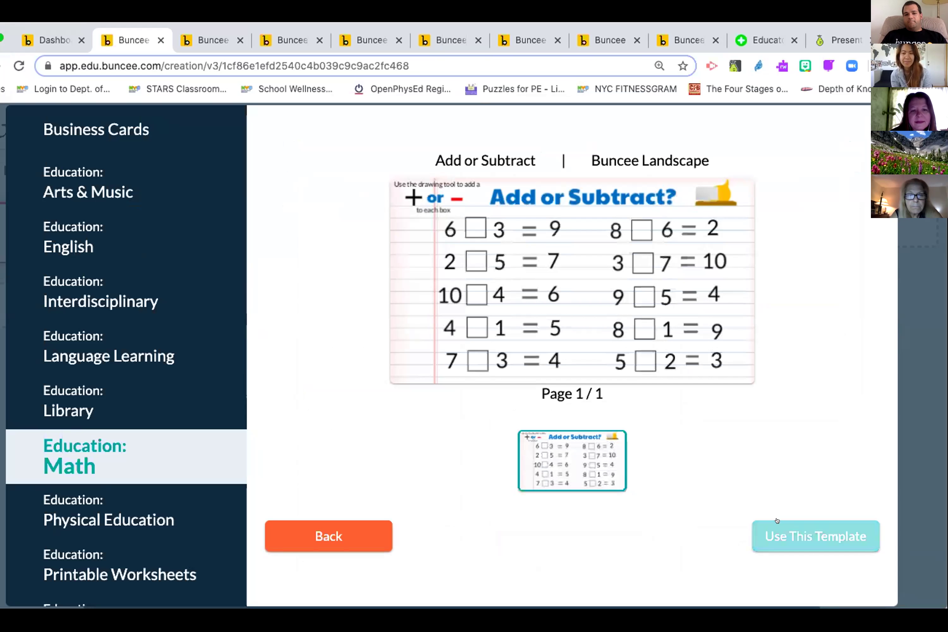
click(335, 521)
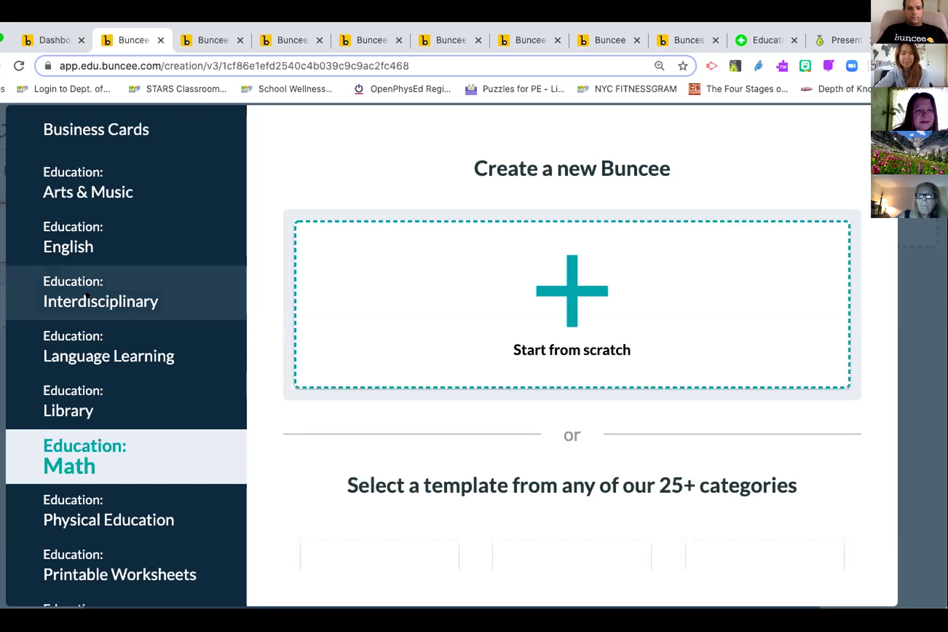
- Browse the template categories for a new Buncee down to Special Announcements, and open the Awards & Recognition templates
scroll(87, 294, down, 5)
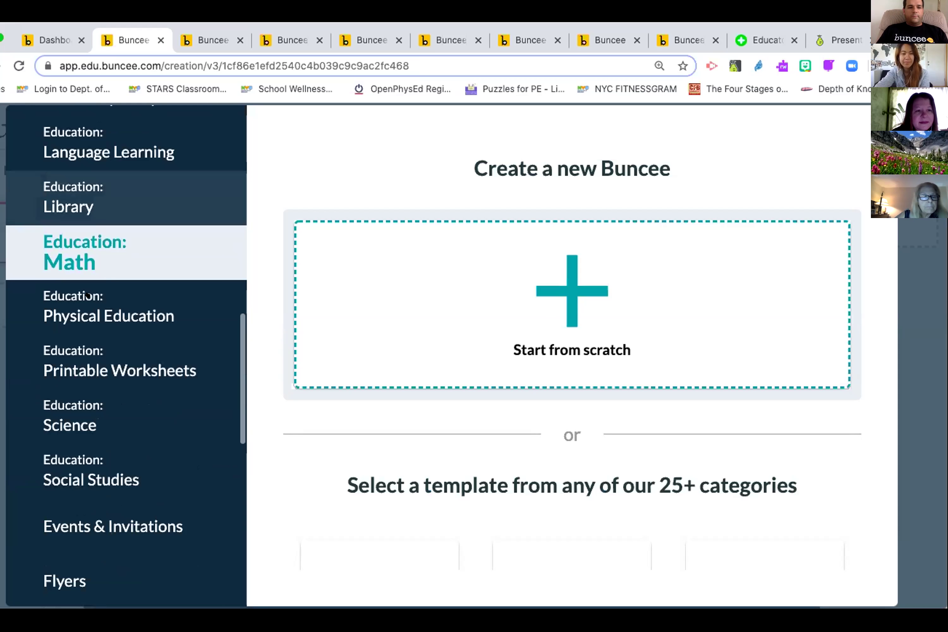
scroll(87, 294, down, 1)
scroll(88, 294, down, 5)
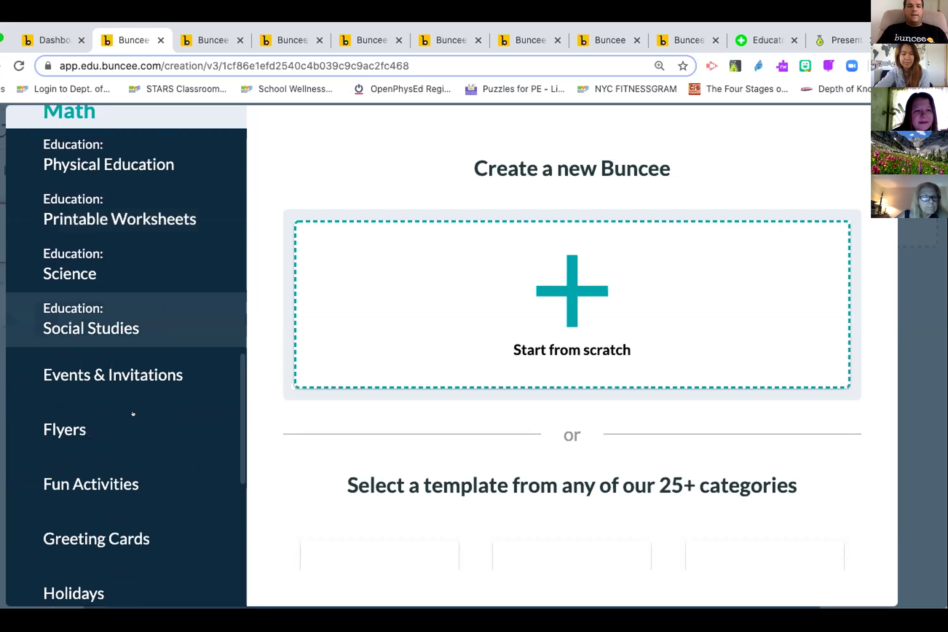
scroll(133, 414, down, 3)
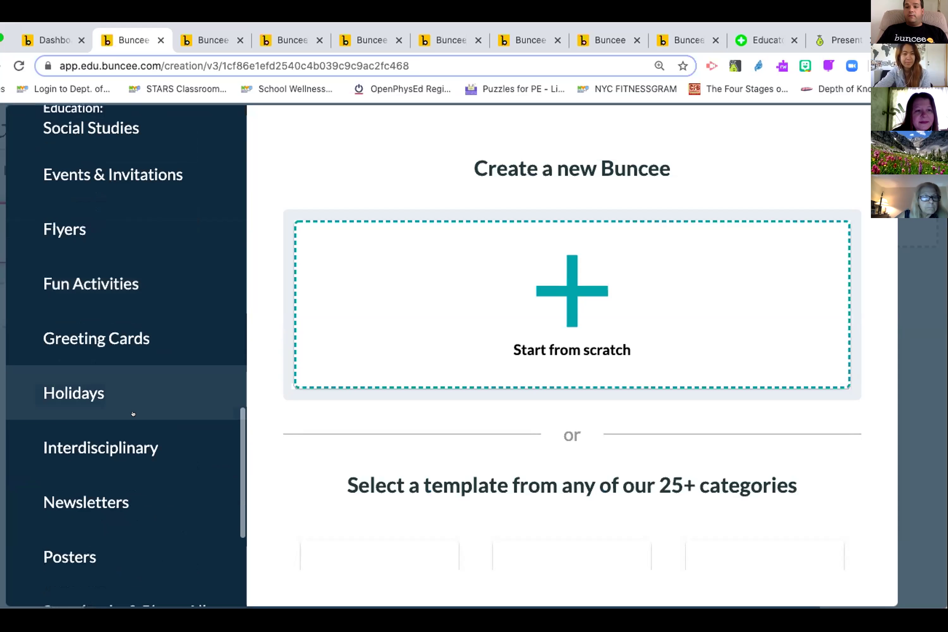
scroll(132, 414, down, 3)
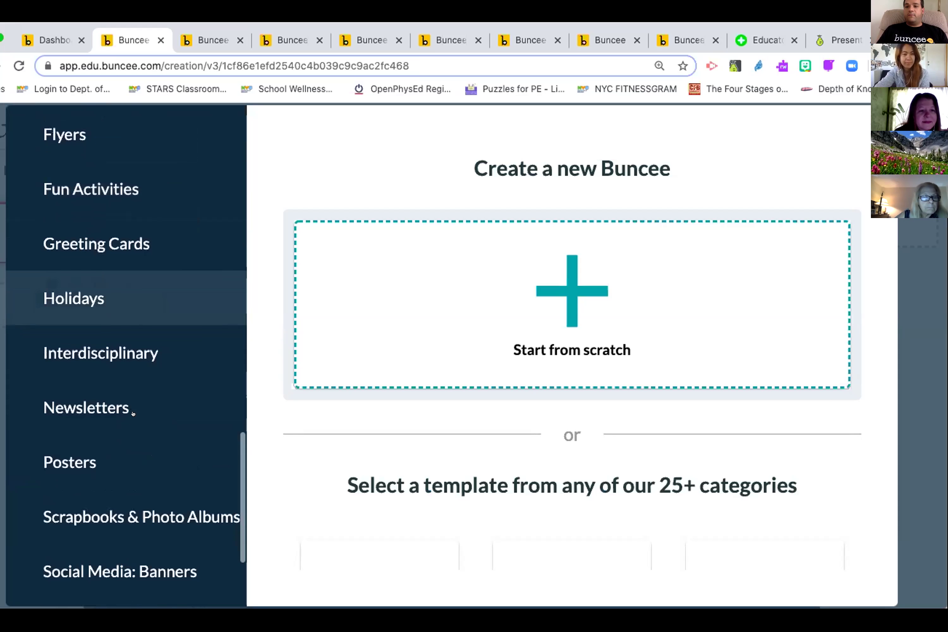
scroll(132, 414, down, 3)
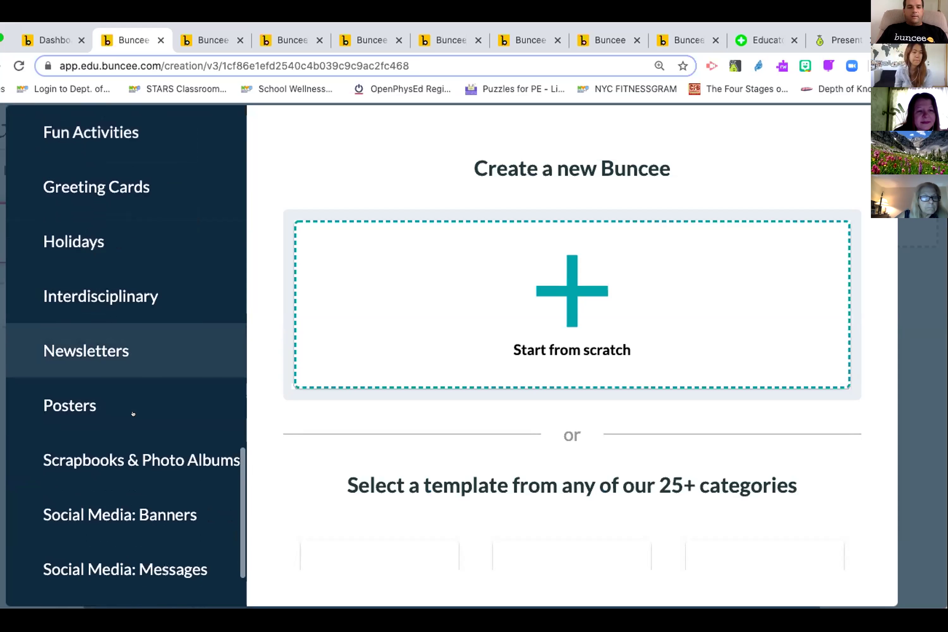
scroll(133, 414, down, 2)
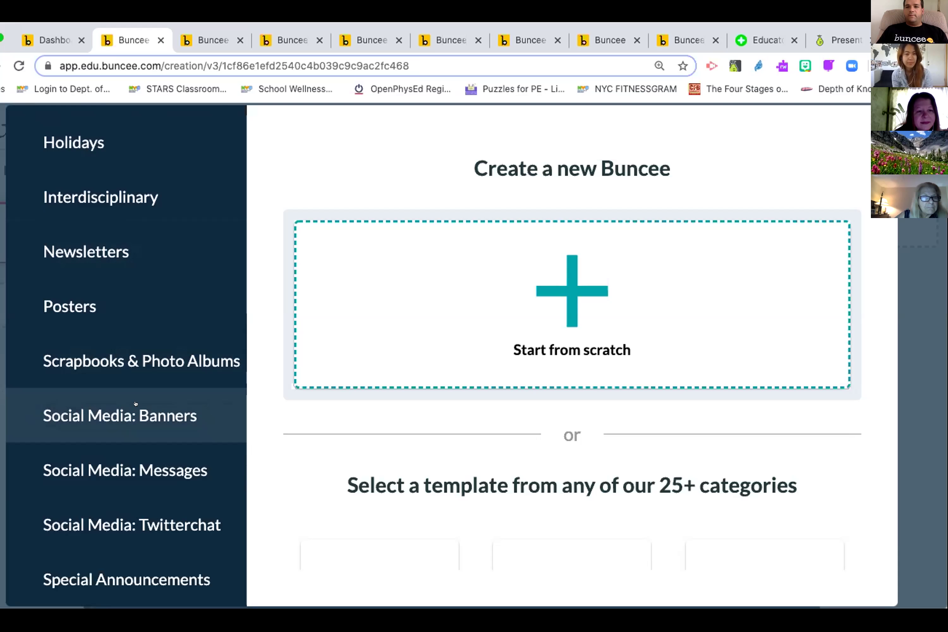
scroll(136, 403, up, 15)
scroll(136, 404, up, 3)
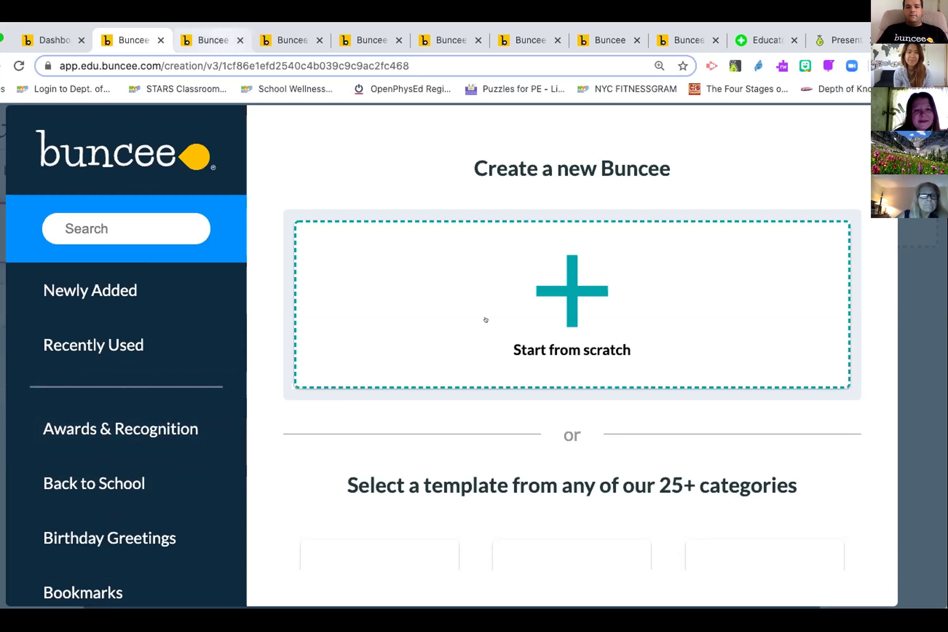
click(134, 423)
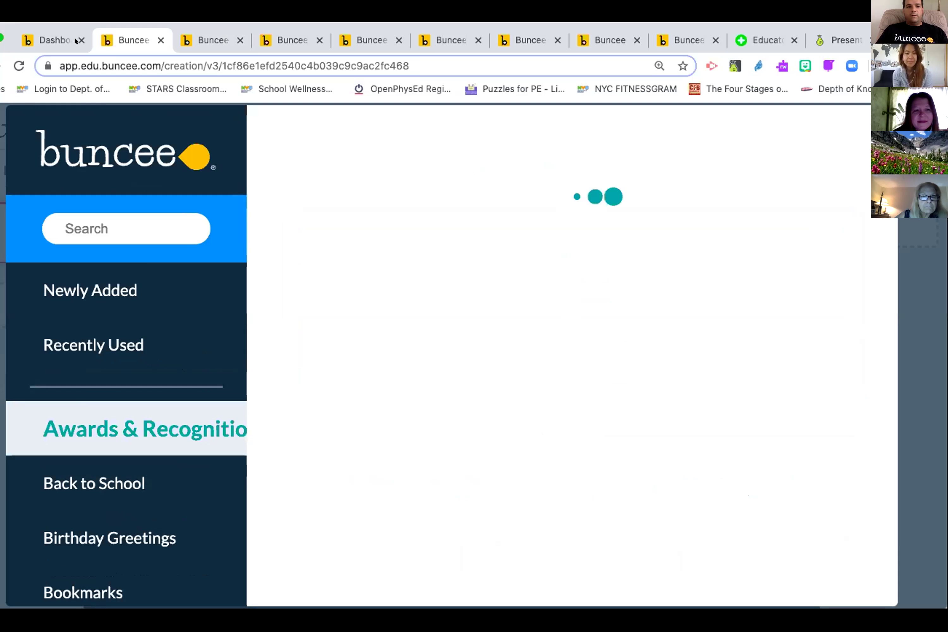
- Return to the dashboard and look through the saved Buncees down to the Bowling Scorecards
click(52, 37)
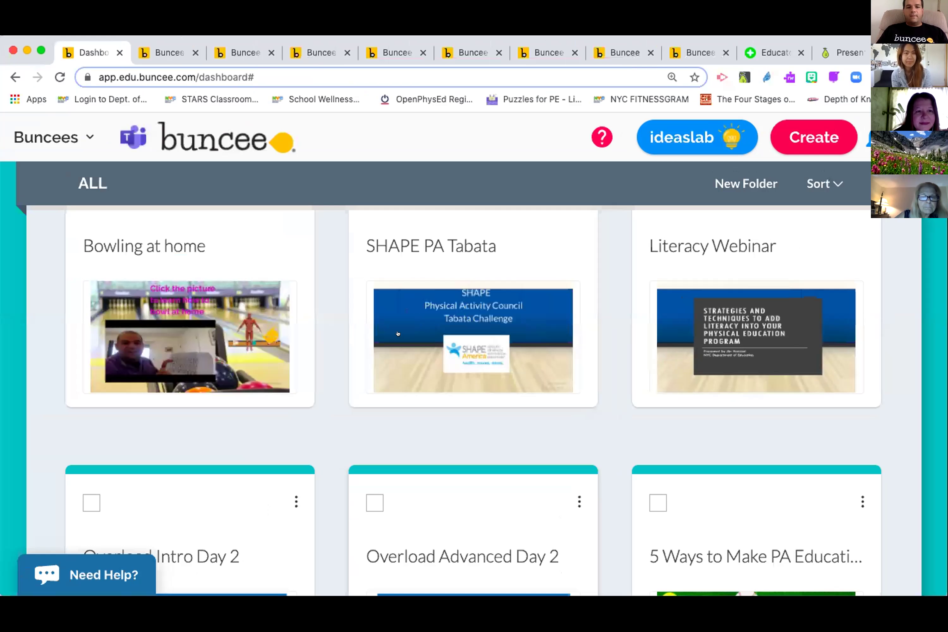
scroll(231, 299, down, 10)
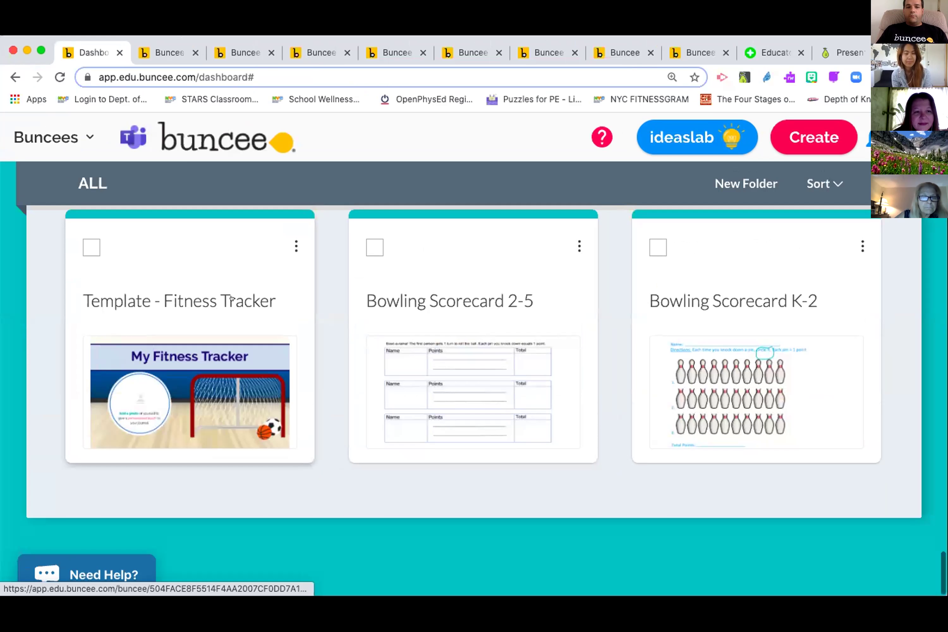
scroll(231, 299, up, 5)
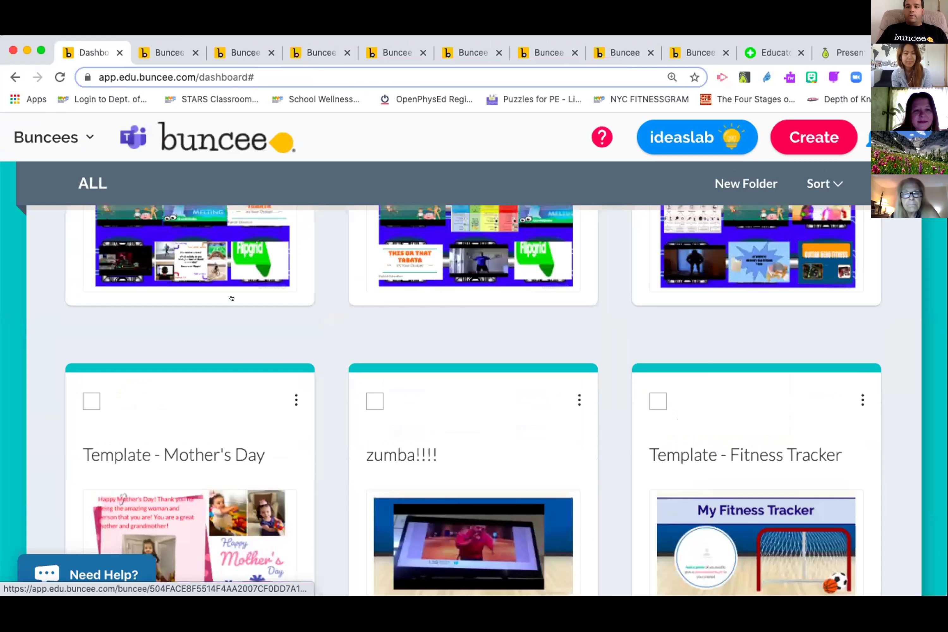
scroll(235, 297, up, 8)
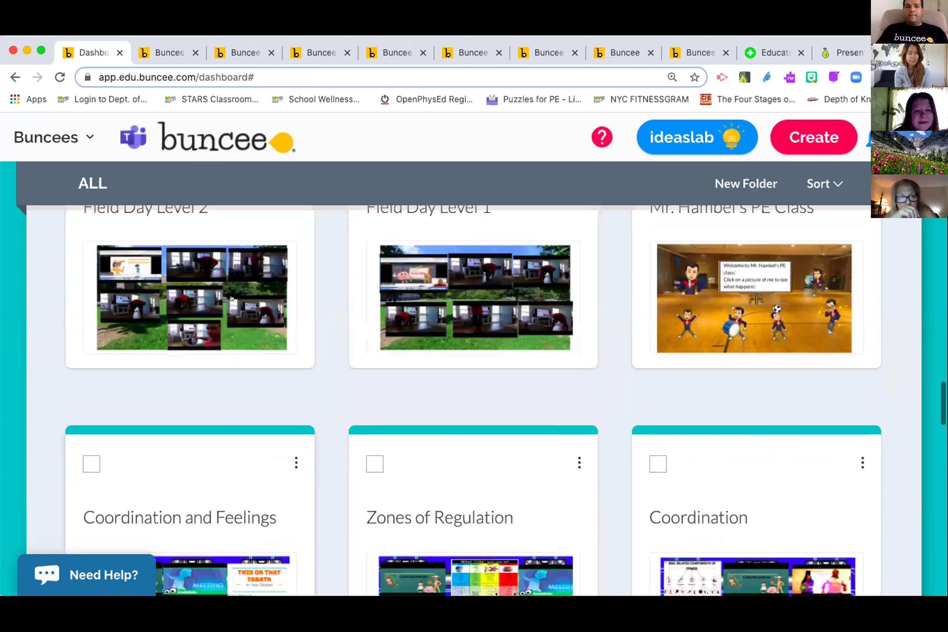
scroll(231, 298, up, 10)
- Switch the dashboard to Boards and open the overload principle board to examine its question and added Buncee
click(83, 134)
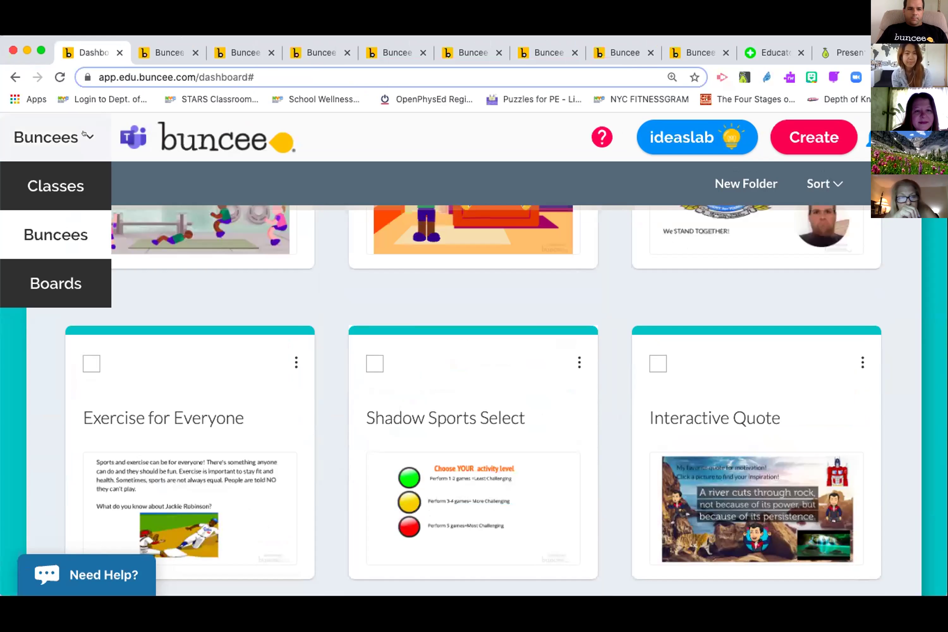
click(53, 277)
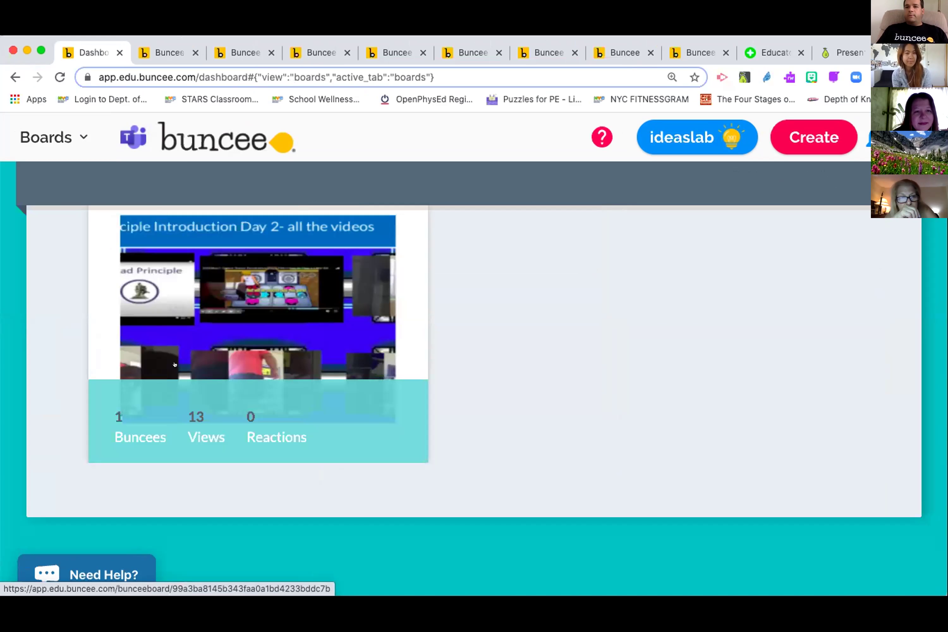
click(274, 287)
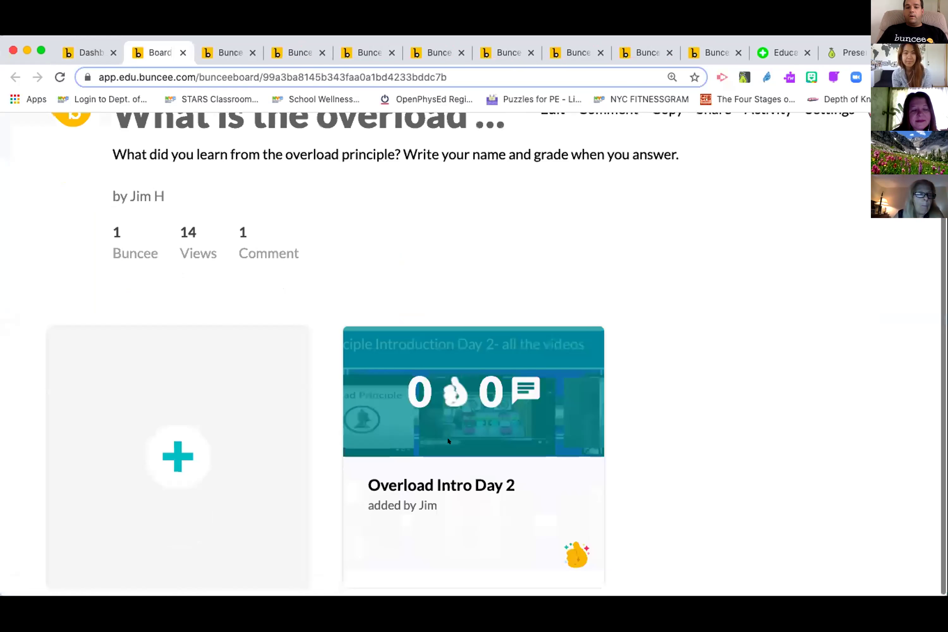
scroll(447, 438, down, 2)
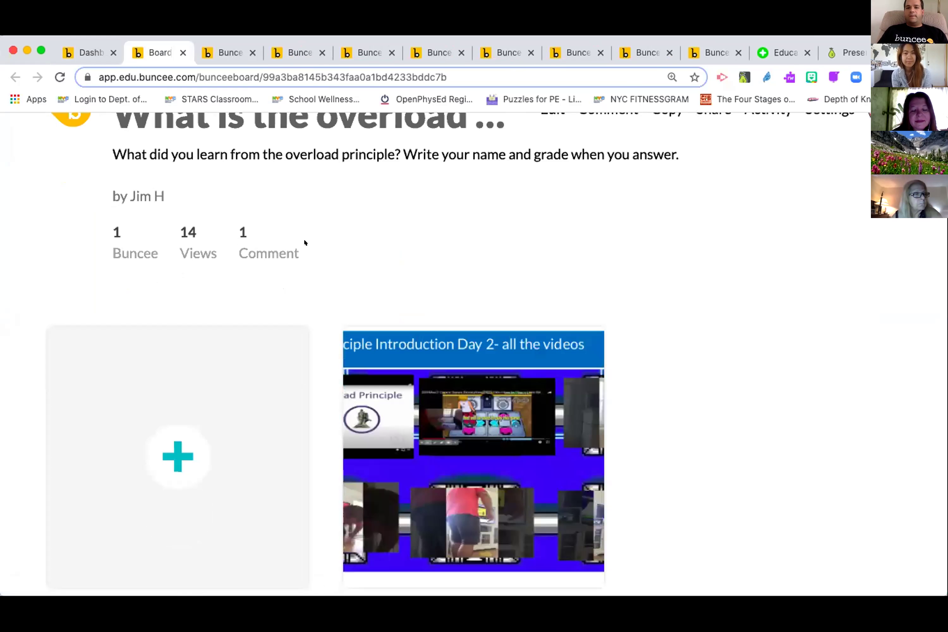
scroll(304, 243, up, 2)
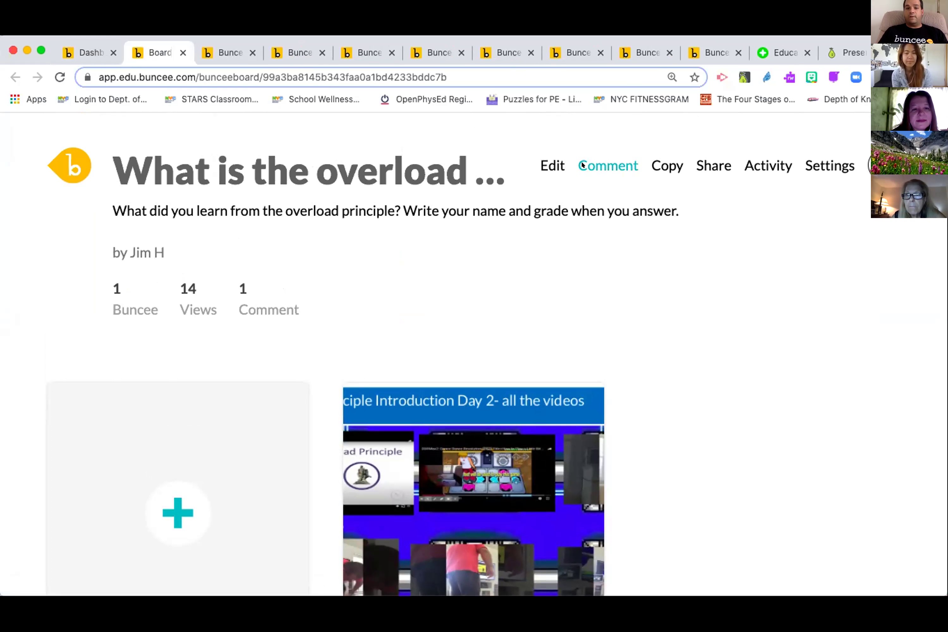
scroll(582, 163, down, 1)
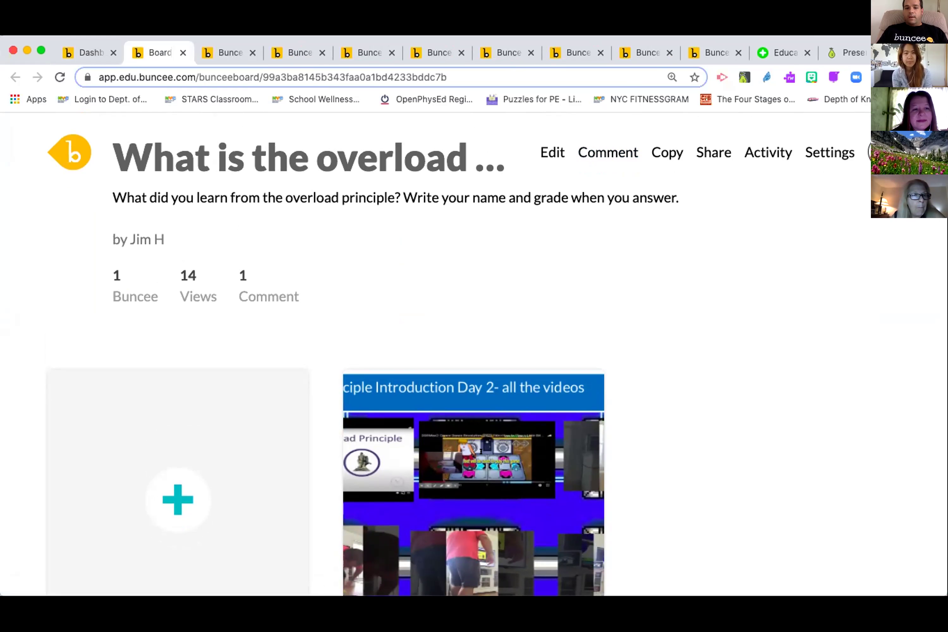
mouse_move(516, 472)
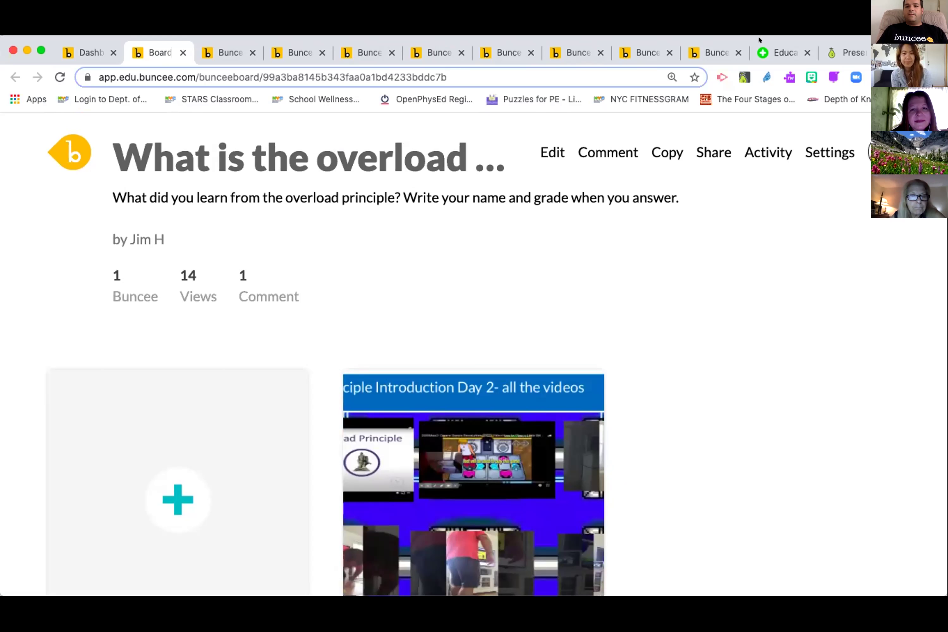
- View the board's sharing options for friends and for students, and close them without sharing
click(705, 157)
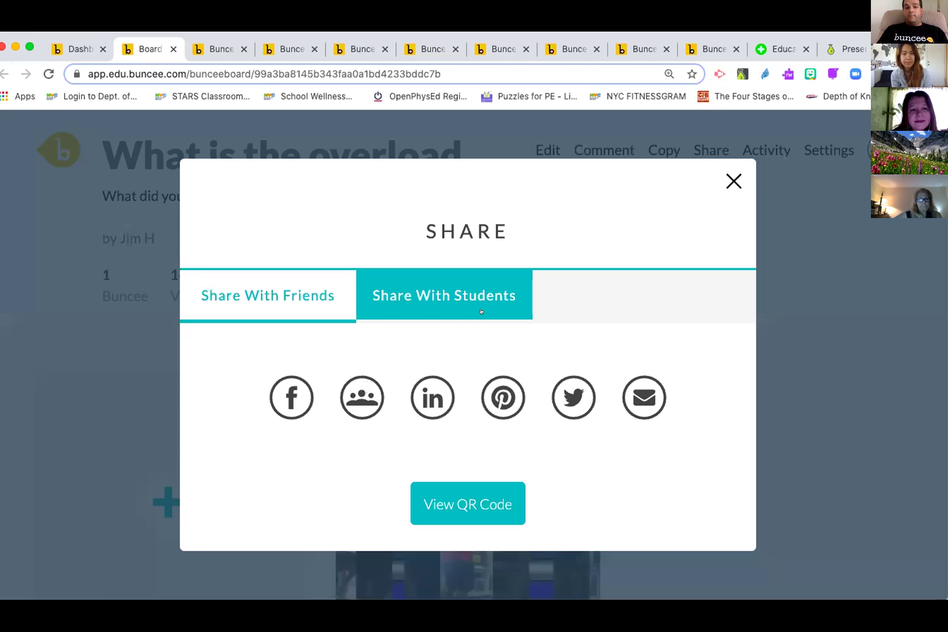
click(355, 389)
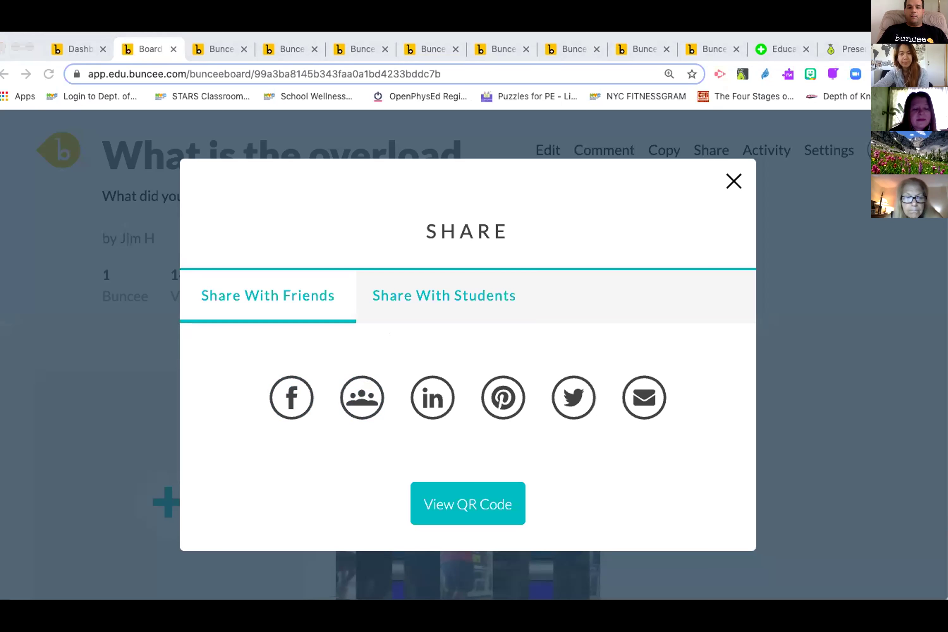
click(503, 387)
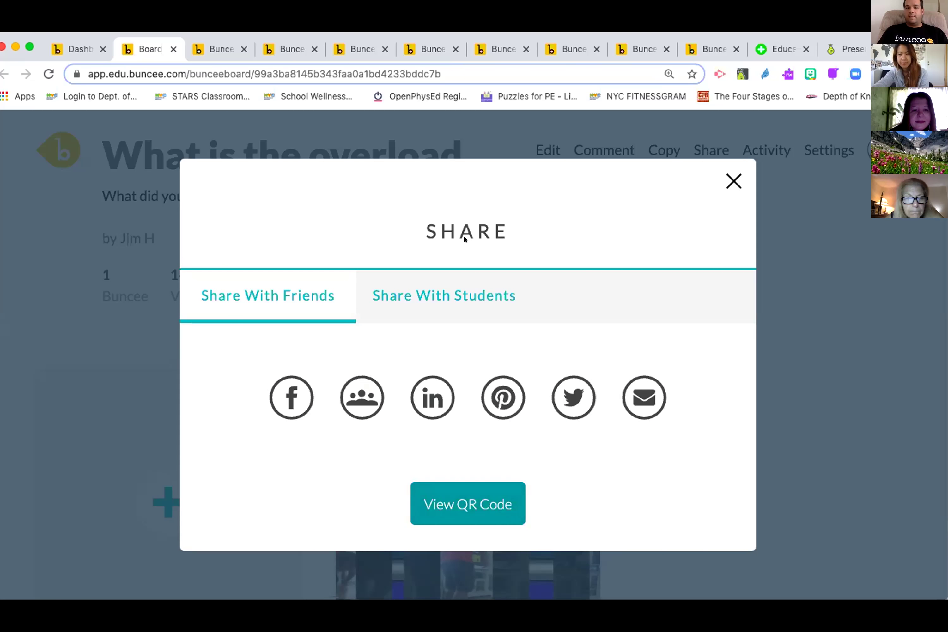
click(465, 288)
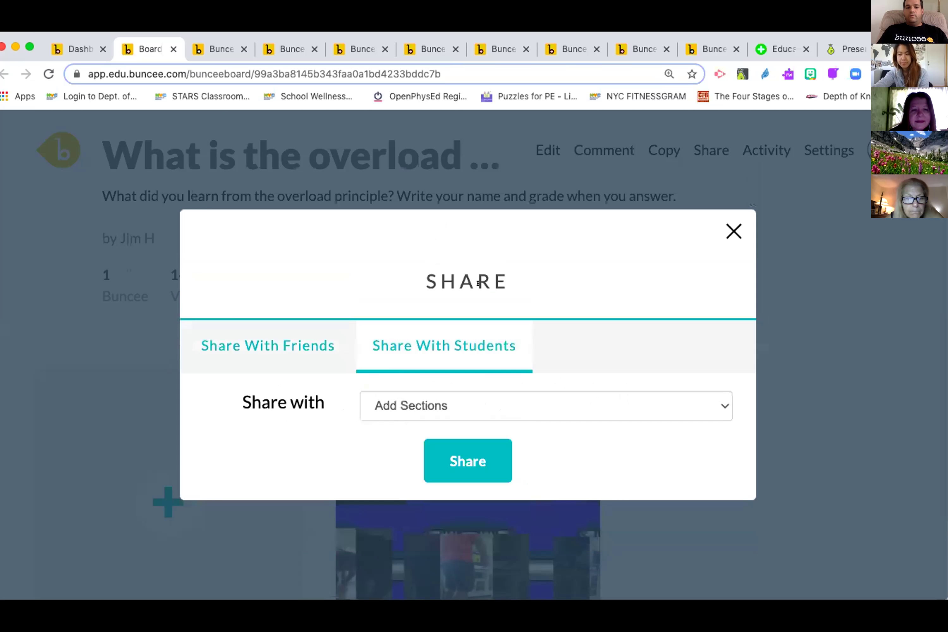
click(732, 231)
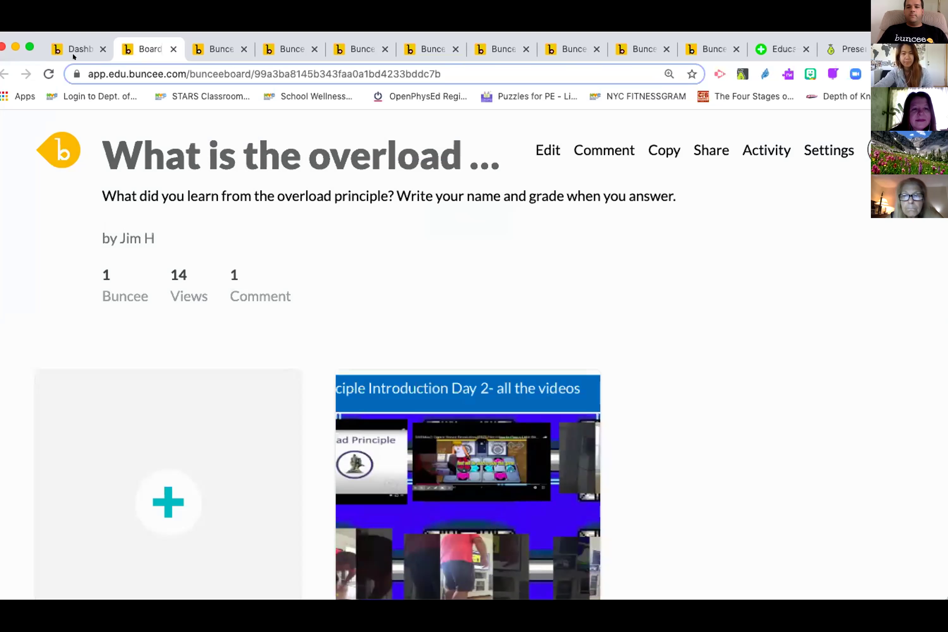
- Go back to the dashboard and look over the list of boards
click(92, 48)
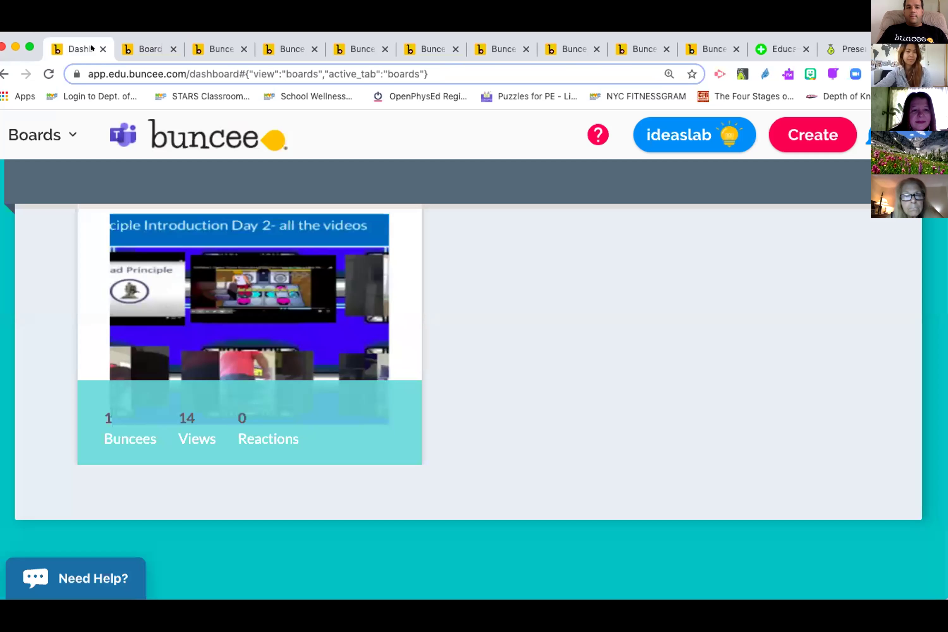
scroll(61, 196, down, 5)
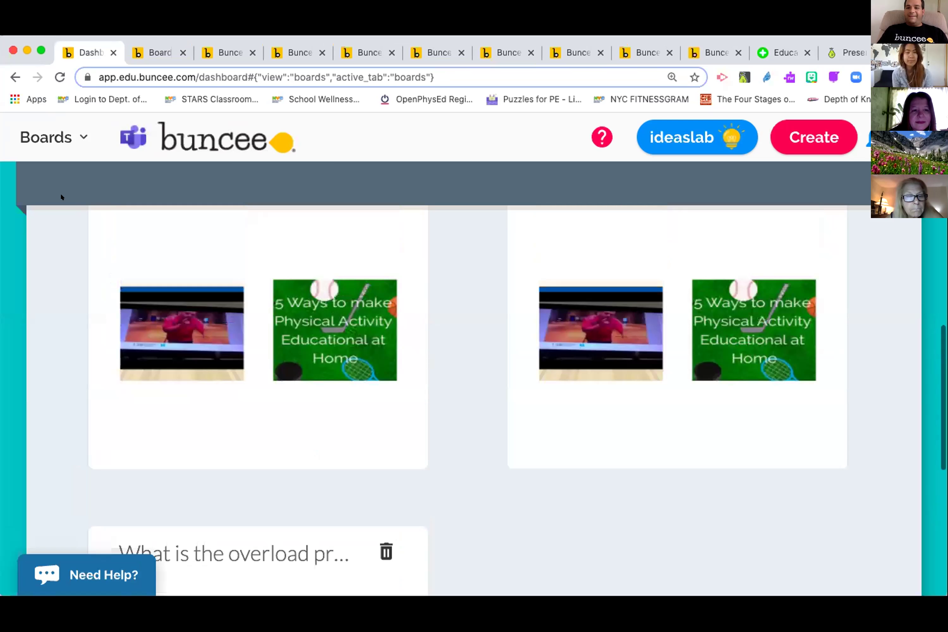
scroll(50, 131, up, 1)
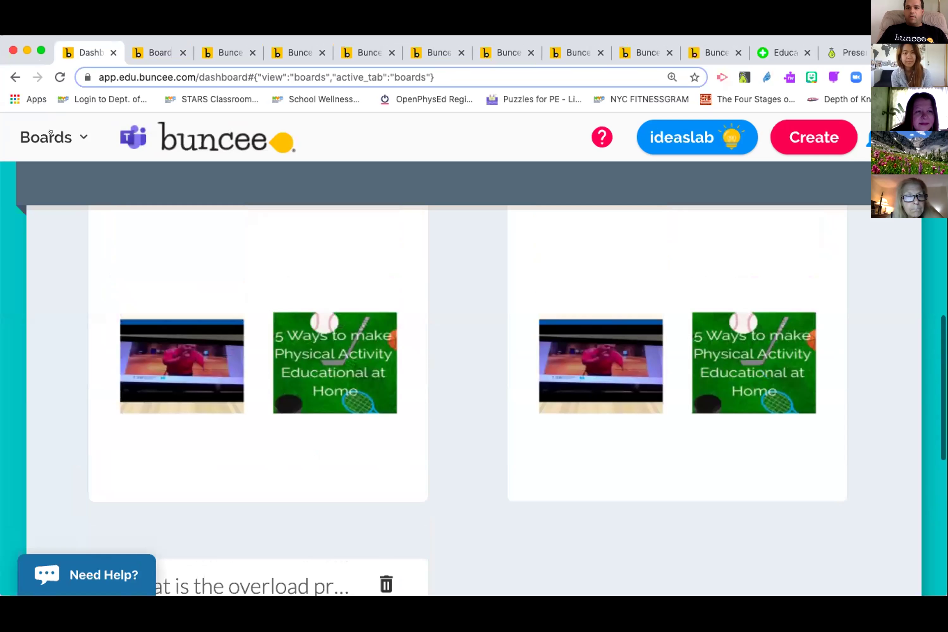
scroll(50, 131, up, 5)
- Switch the dashboard to Classes and look over the existing classes
click(51, 134)
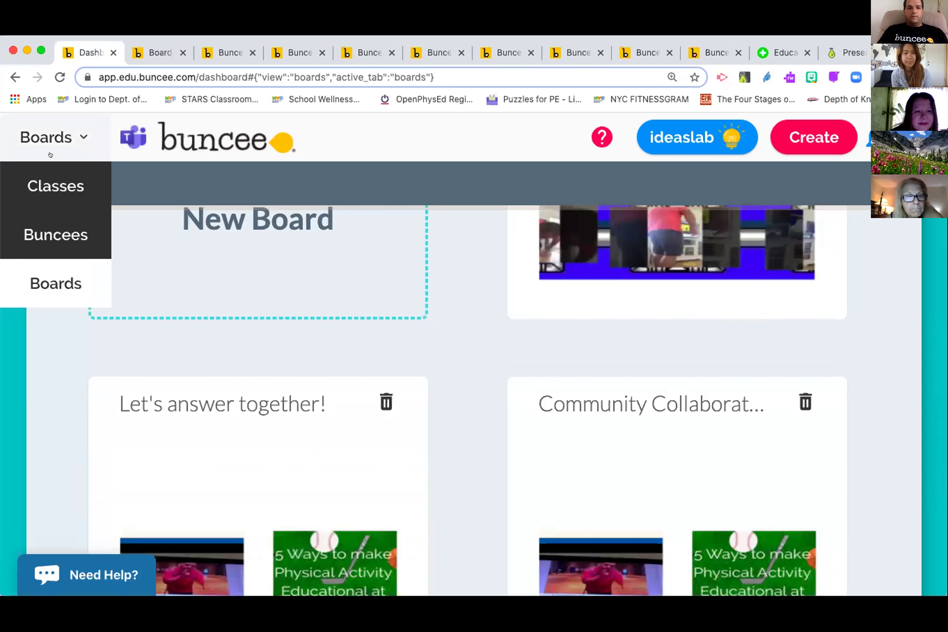
click(53, 198)
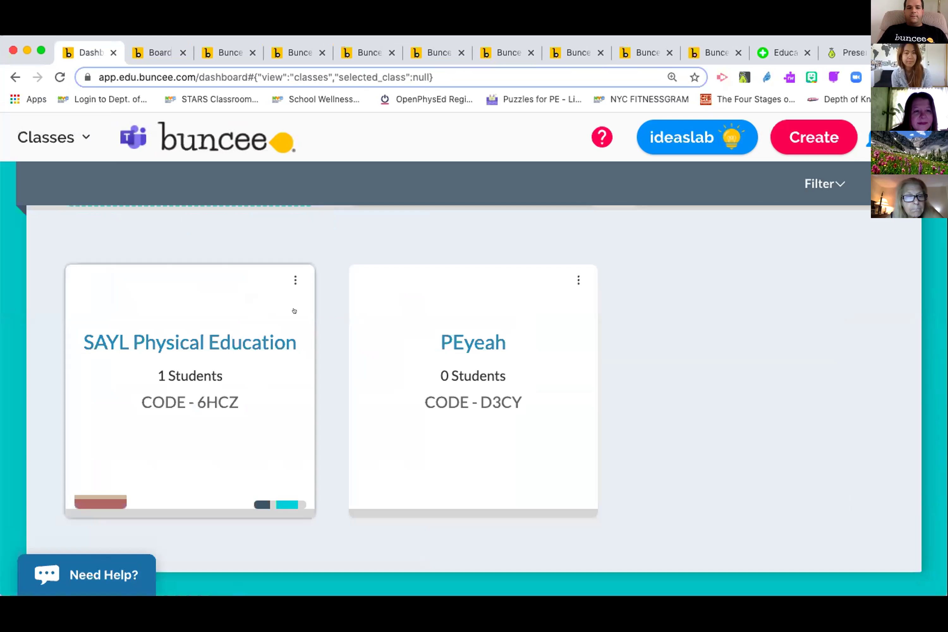
scroll(305, 352, down, 1)
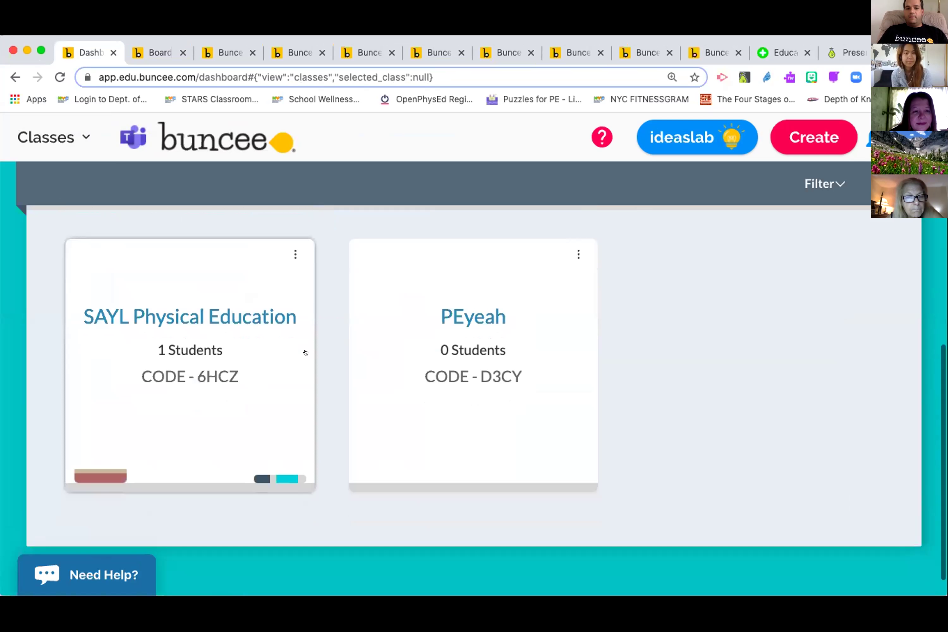
scroll(305, 352, up, 5)
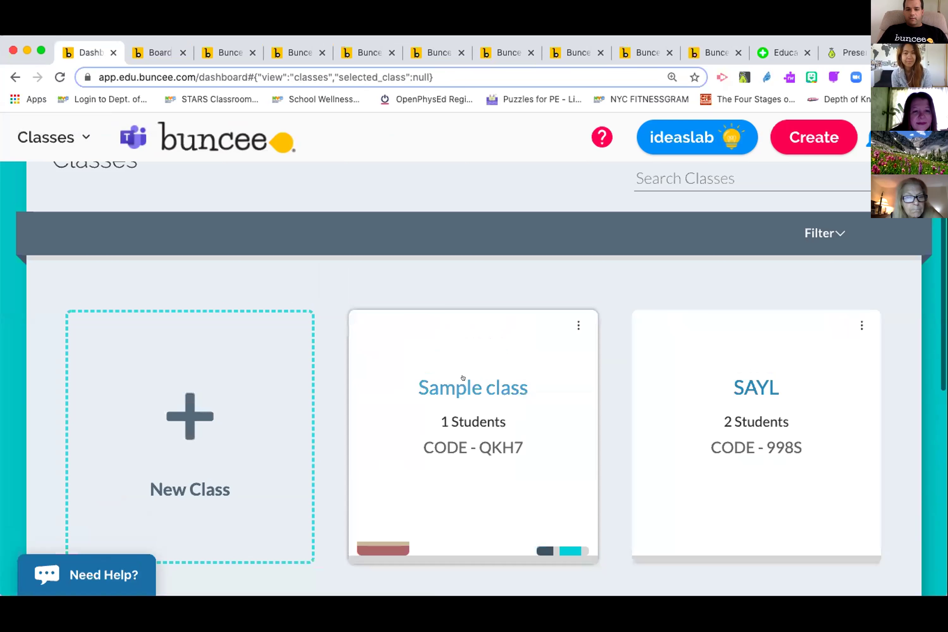
- Open the Sample class and examine its student list and class code area
click(462, 383)
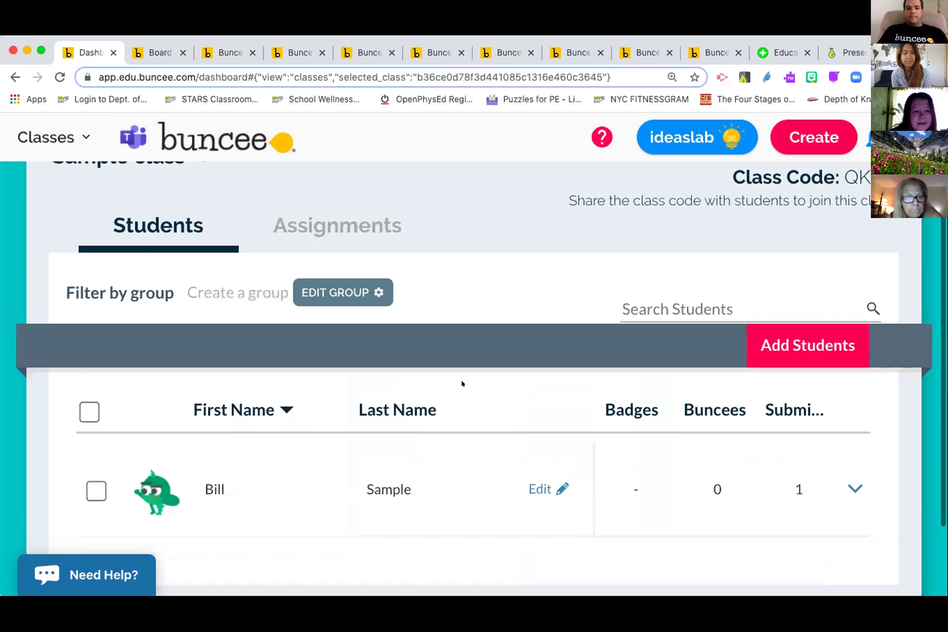
scroll(462, 382, down, 1)
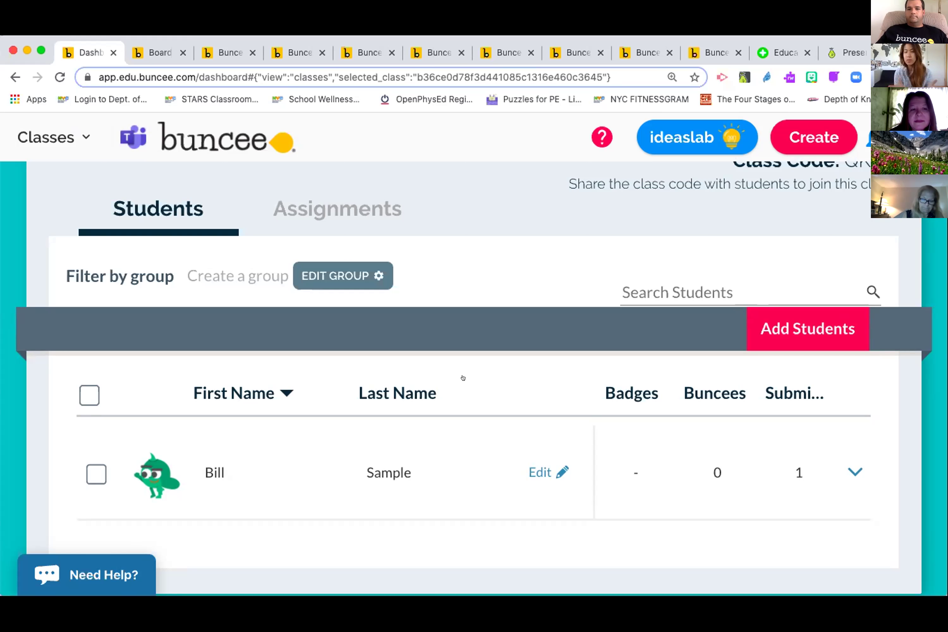
scroll(448, 338, down, 3)
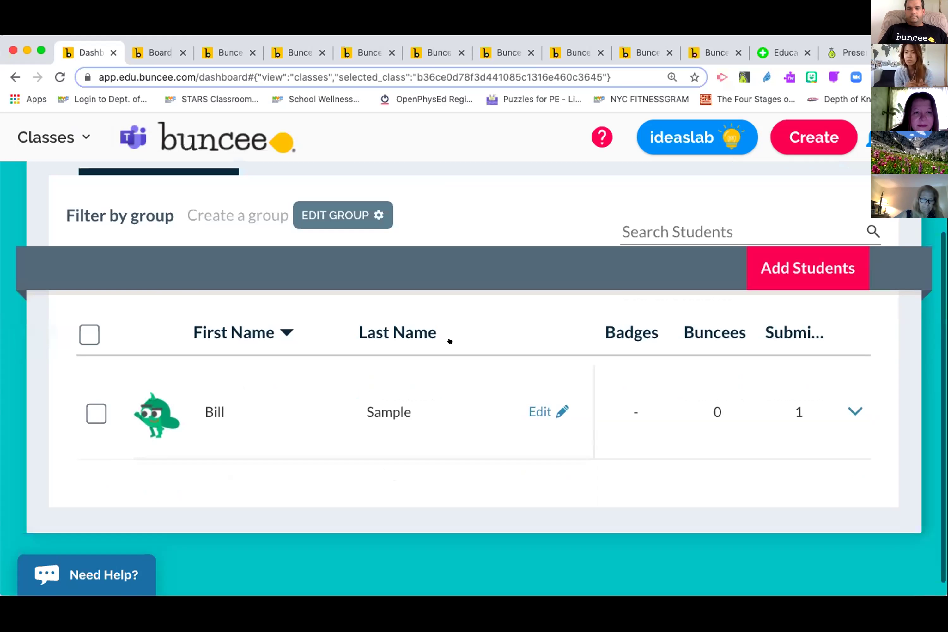
scroll(448, 339, up, 3)
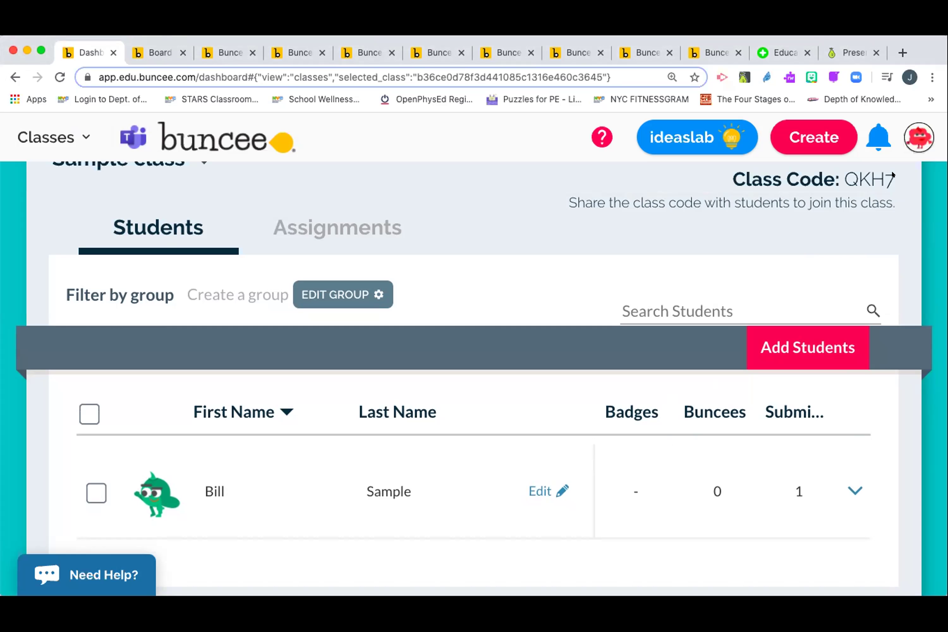
- Highlight the Sample class's code and display the class's assignments
drag(881, 171, 839, 163)
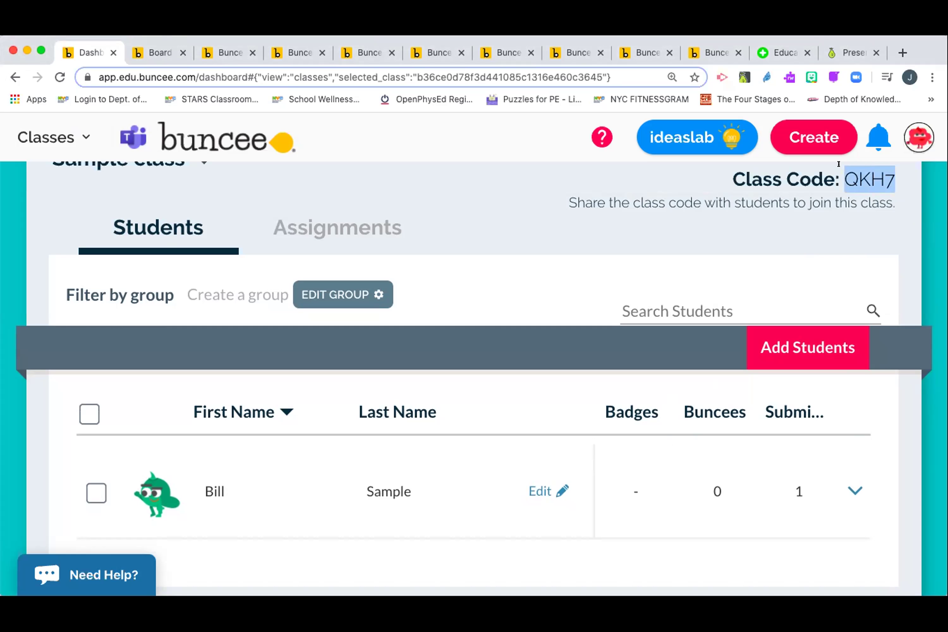
scroll(560, 421, down, 2)
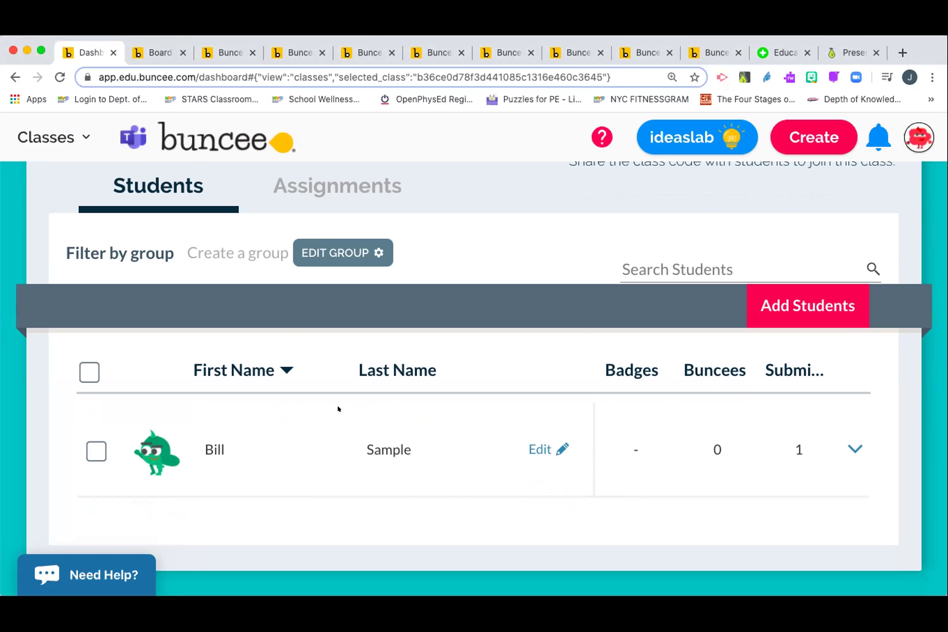
click(382, 189)
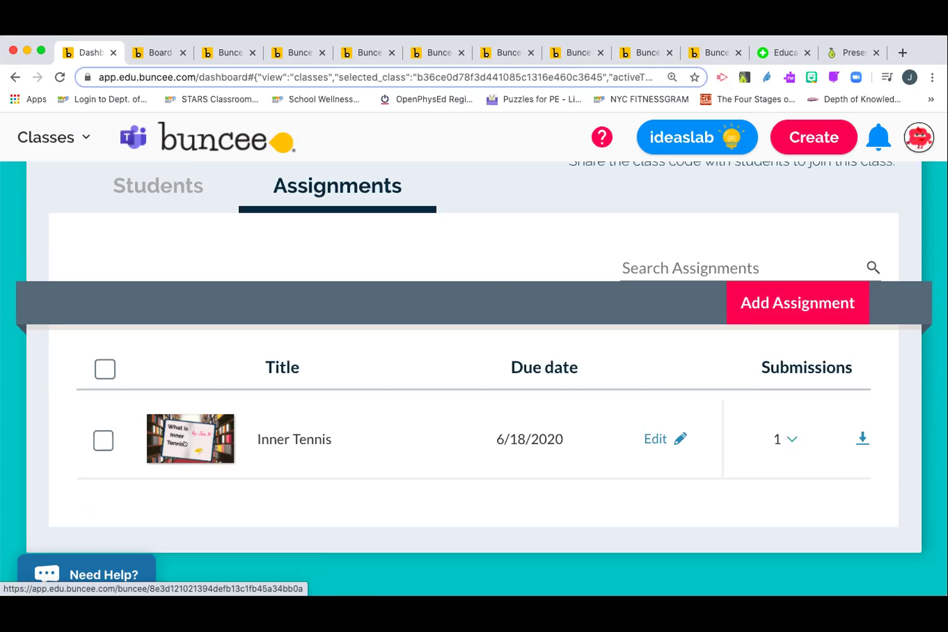
- Expand the submissions for the Inner Tennis assignment and examine the student's submission card
click(783, 433)
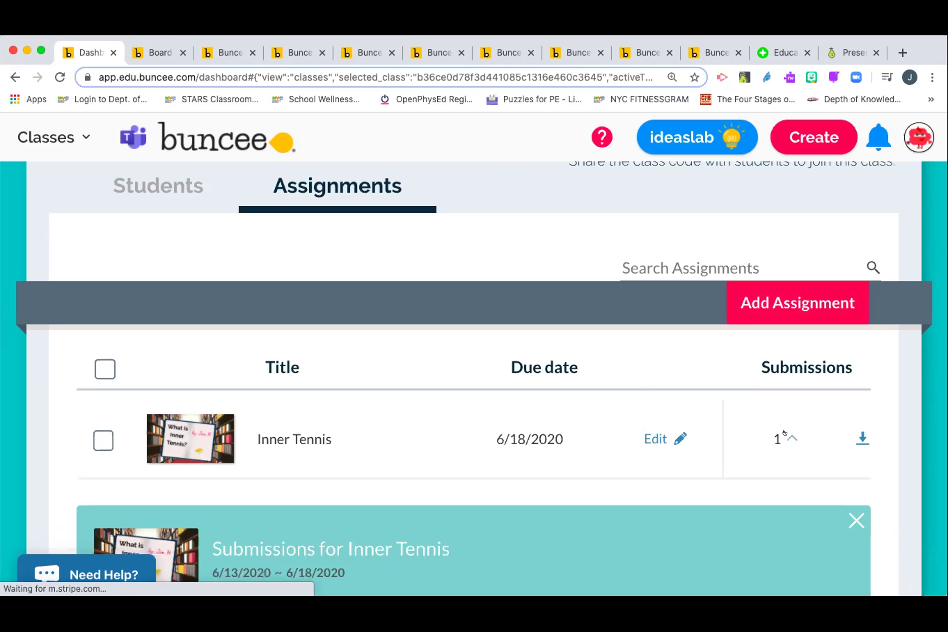
scroll(784, 432, down, 5)
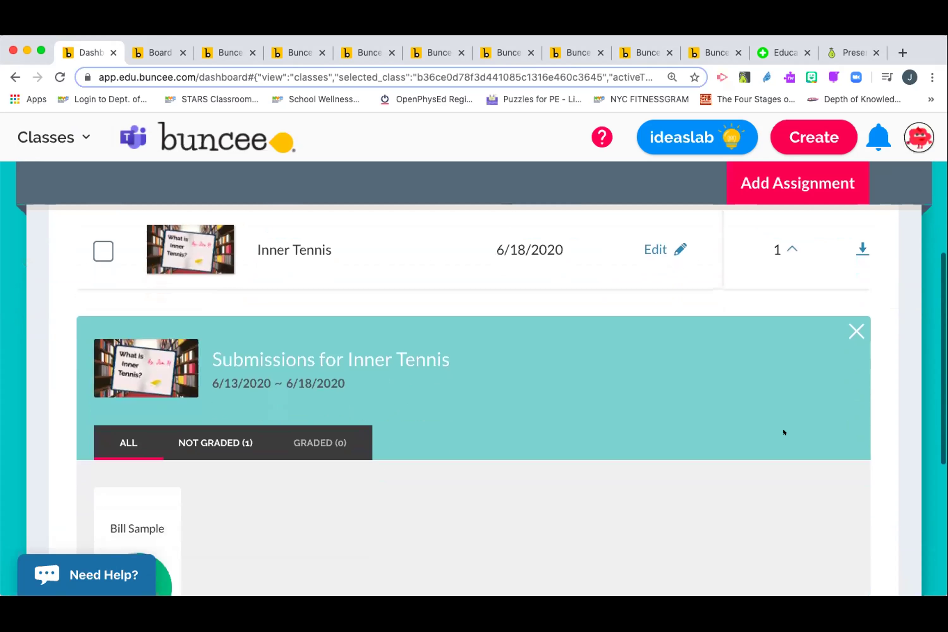
scroll(269, 440, down, 2)
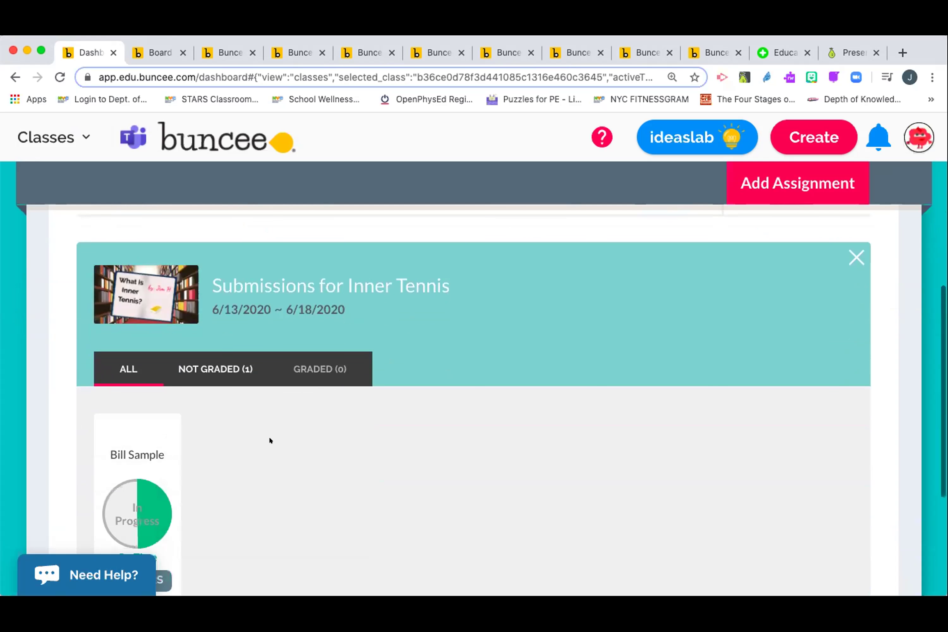
scroll(269, 435, down, 1)
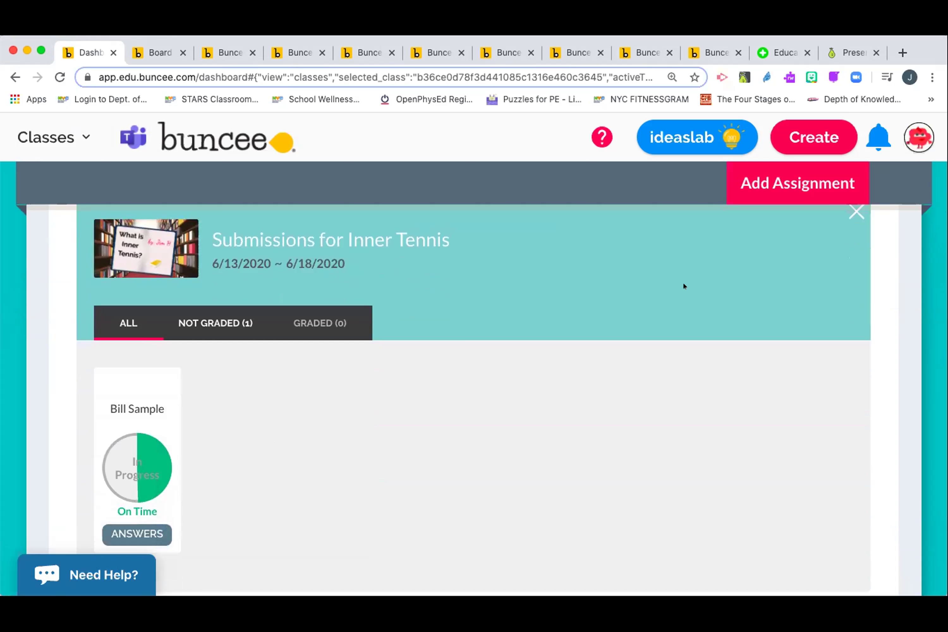
- View the recent notifications about submissions and class membership, and close the list
click(865, 122)
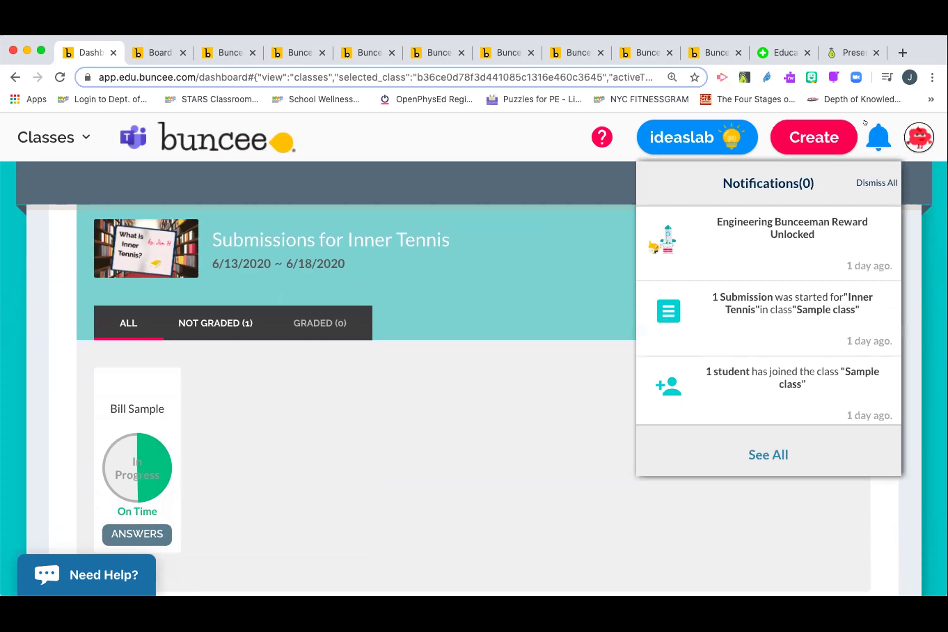
scroll(819, 289, down, 1)
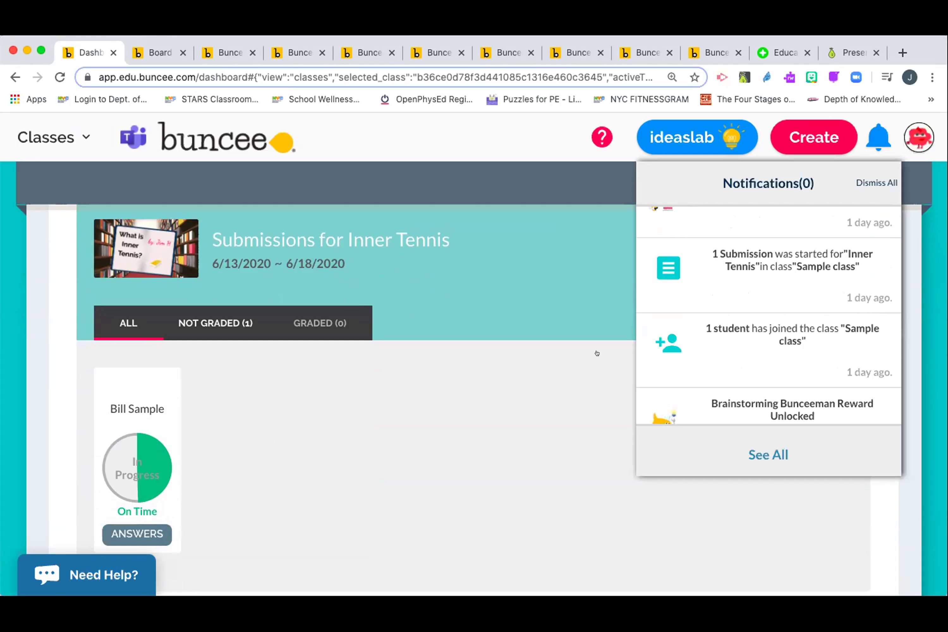
click(572, 365)
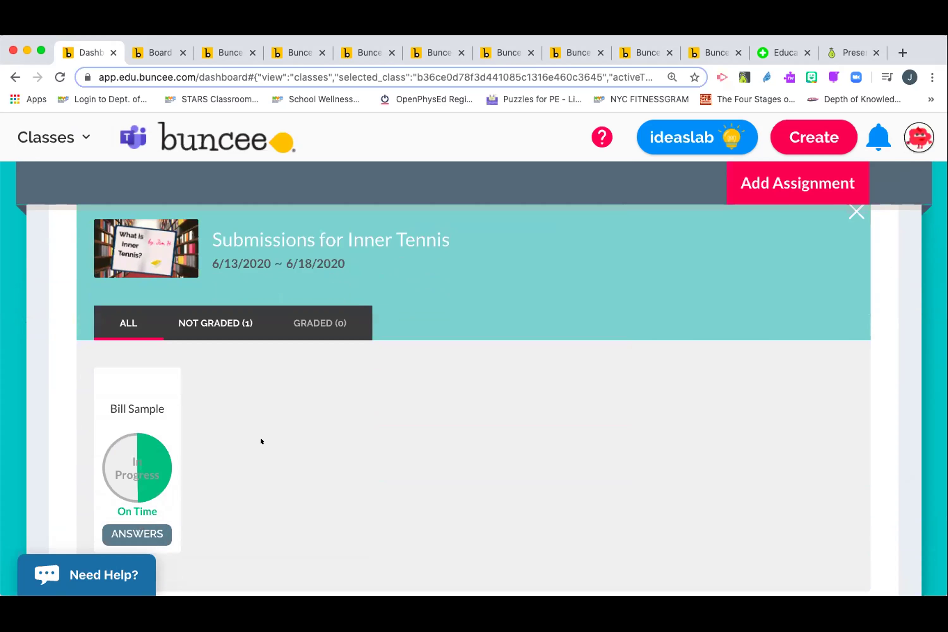
- Open the student's answers for Inner Tennis, review the progress and question responses, and close the submission detail
scroll(146, 447, down, 2)
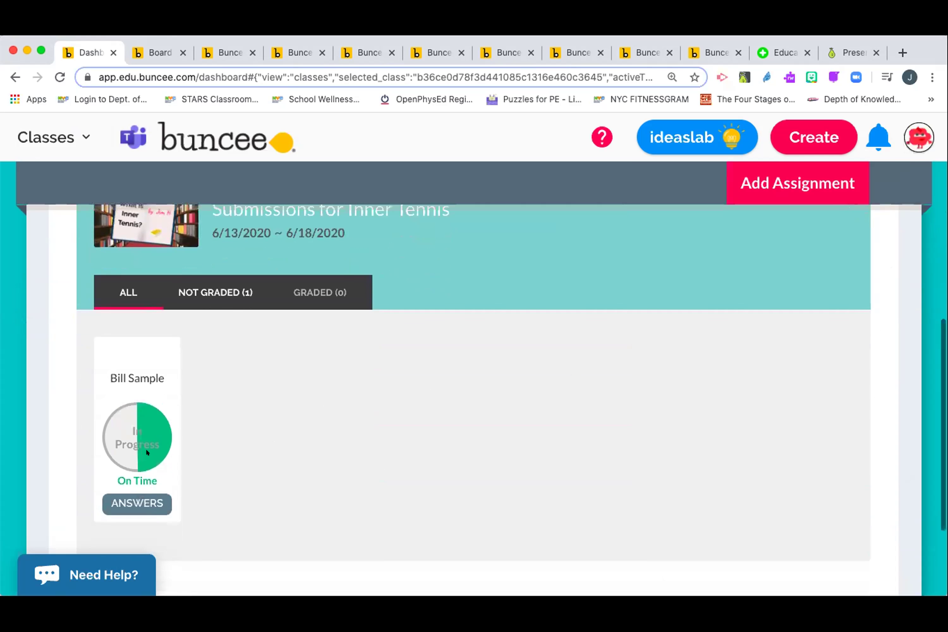
click(140, 496)
scroll(378, 367, down, 4)
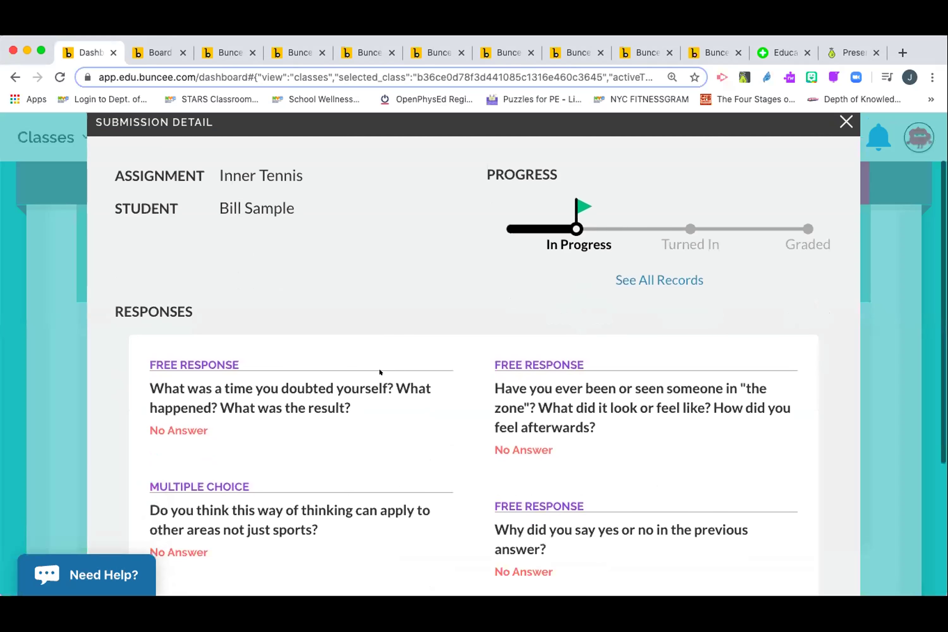
scroll(379, 366, down, 1)
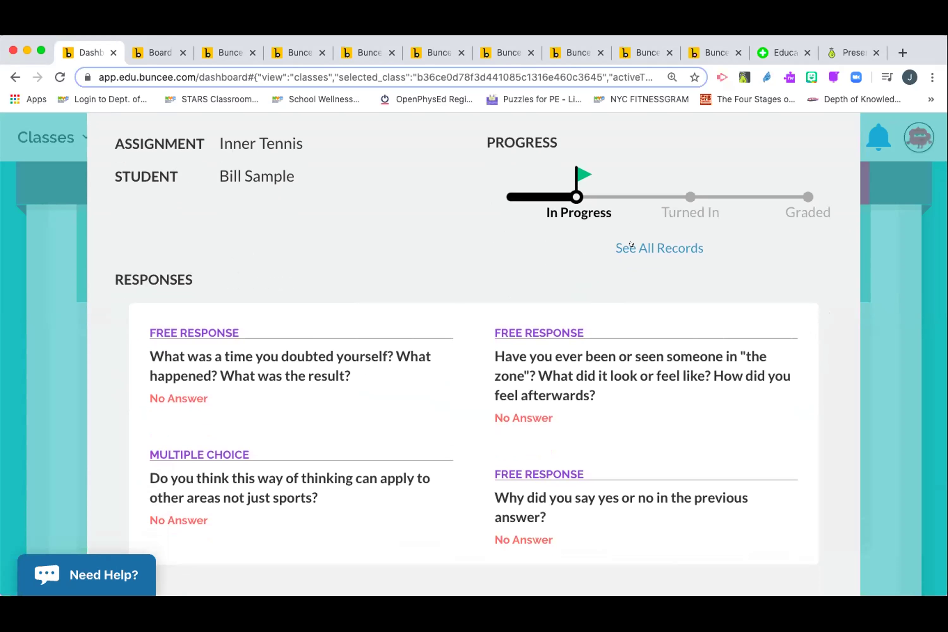
scroll(631, 244, down, 2)
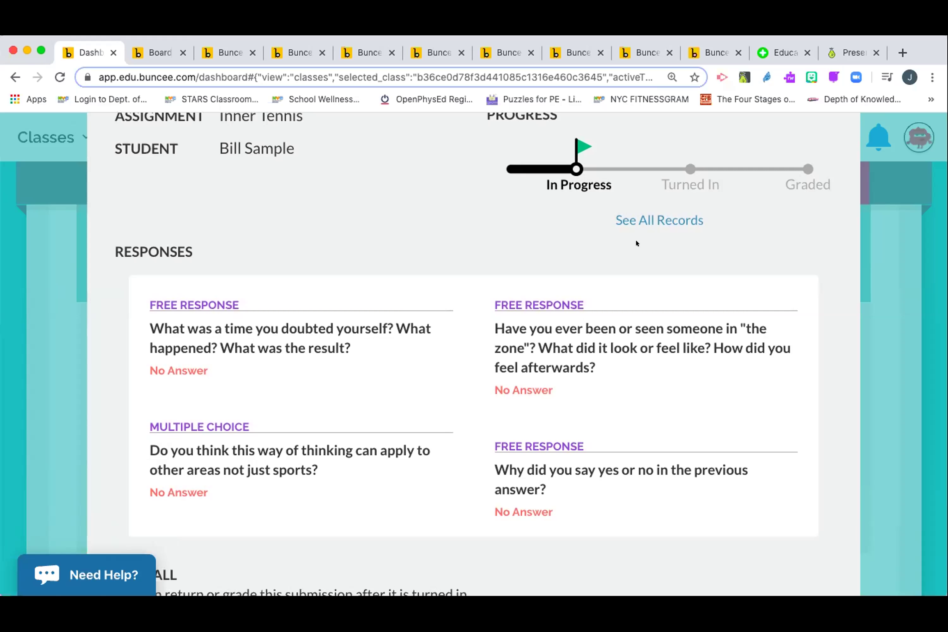
scroll(636, 243, down, 8)
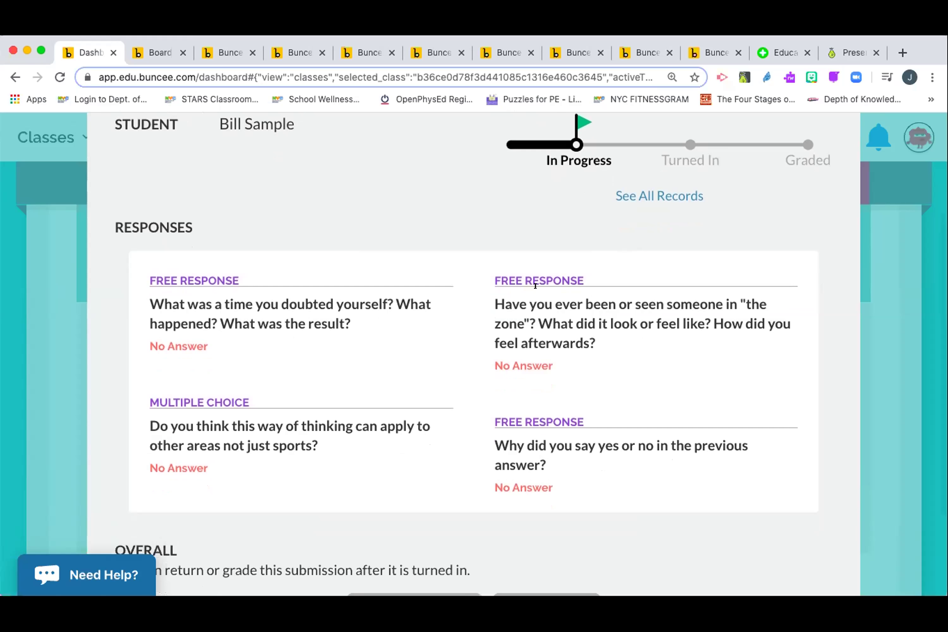
scroll(450, 404, up, 15)
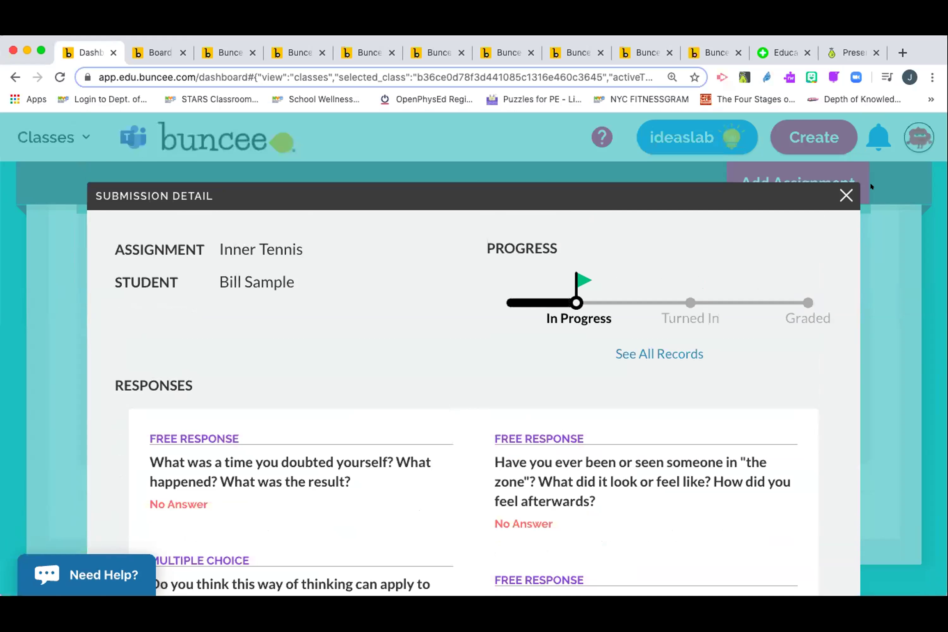
click(841, 190)
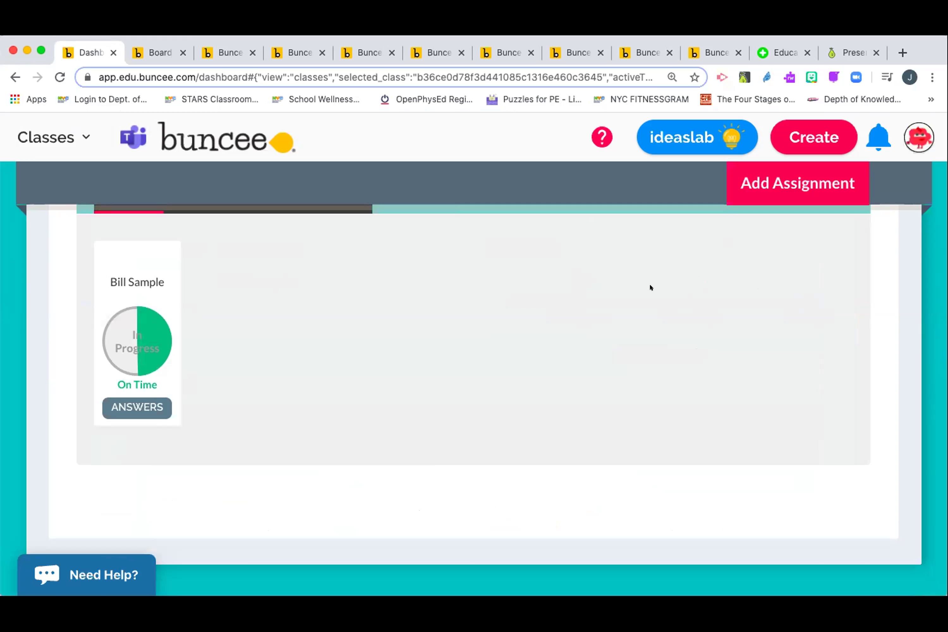
- Open a new assignment form, look over its title, description, Buncee, date and recipient fields, and close it without submitting
click(795, 173)
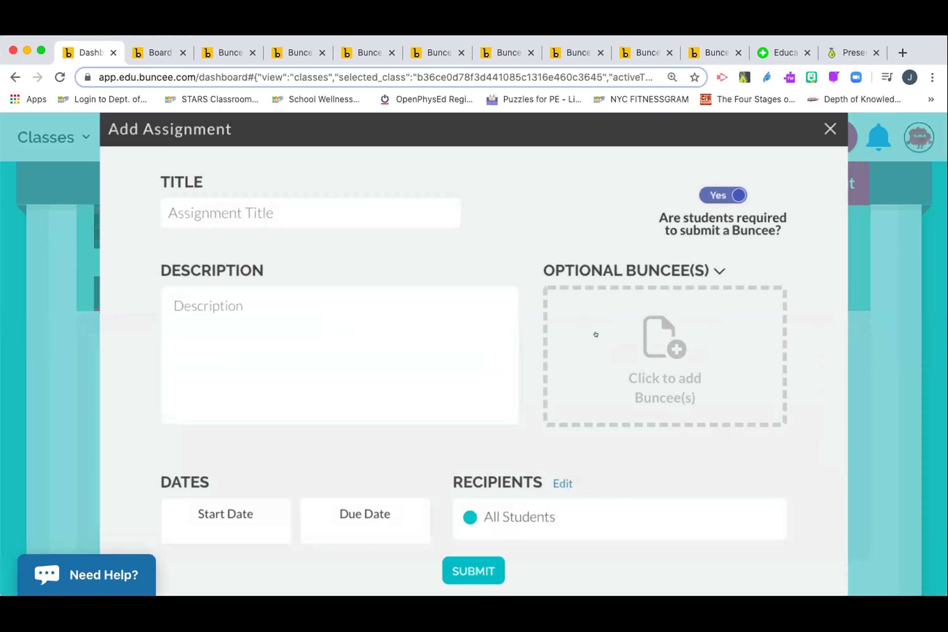
scroll(594, 333, down, 2)
scroll(595, 339, down, 2)
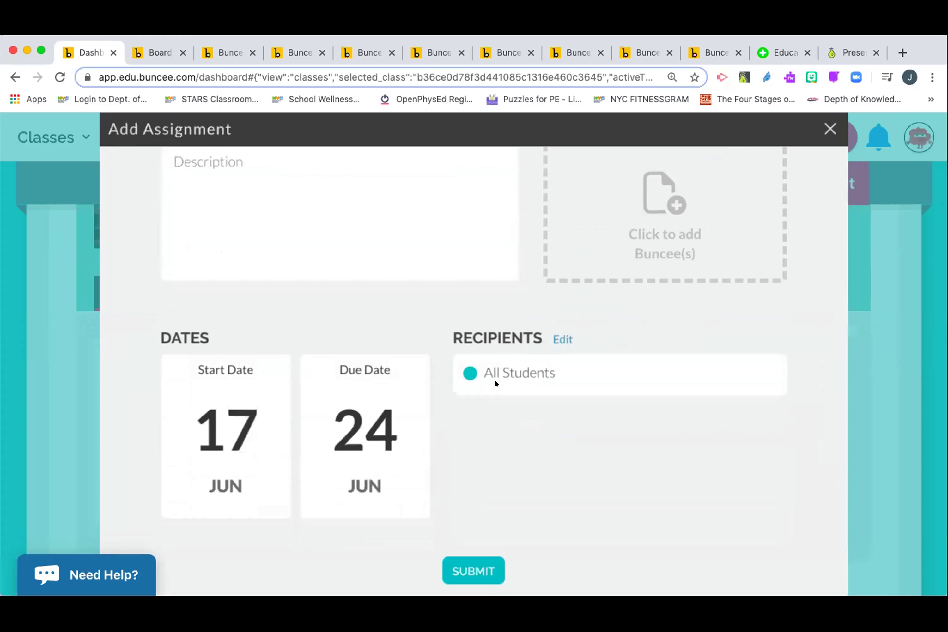
scroll(383, 212, up, 3)
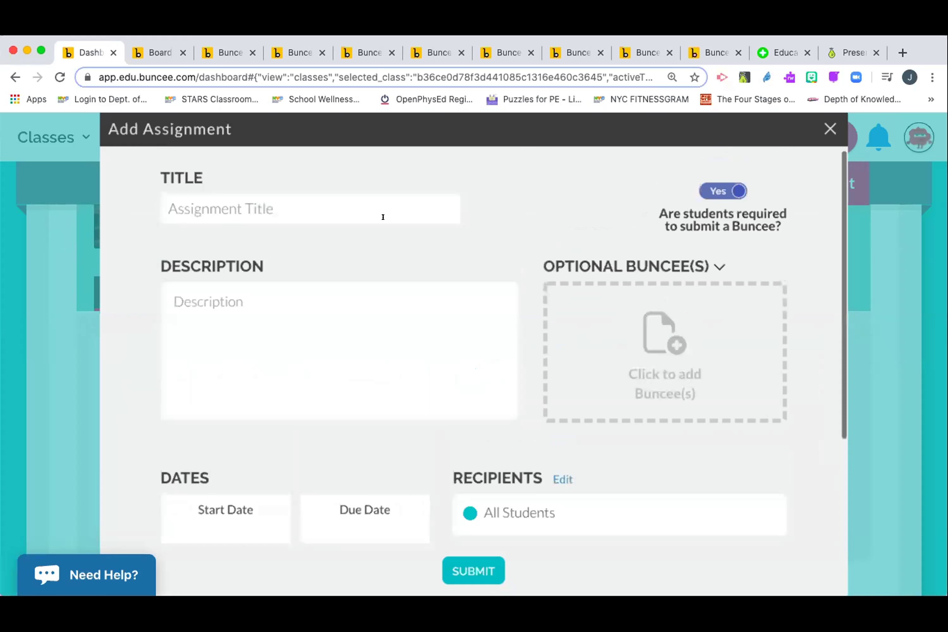
click(382, 209)
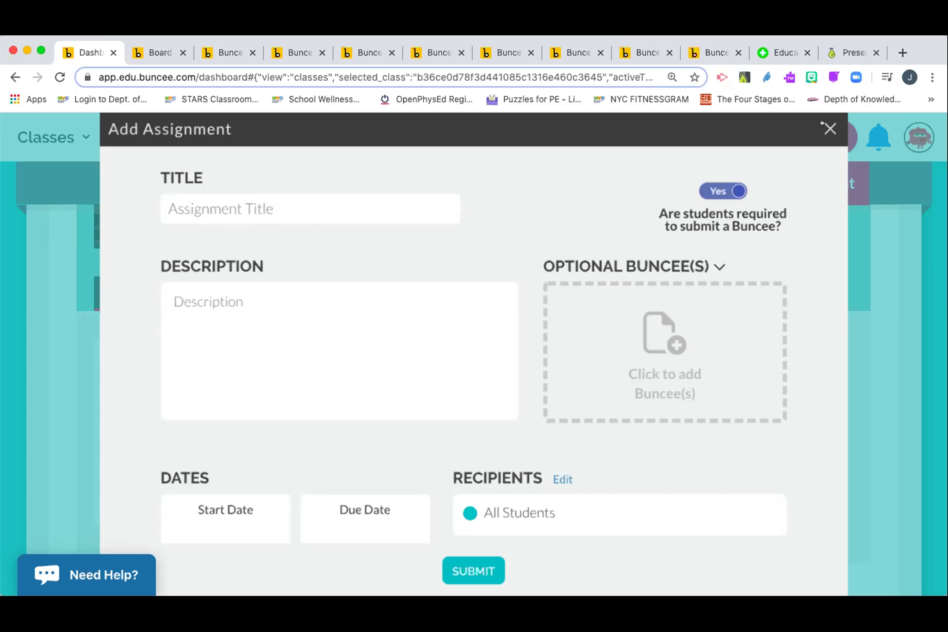
click(827, 128)
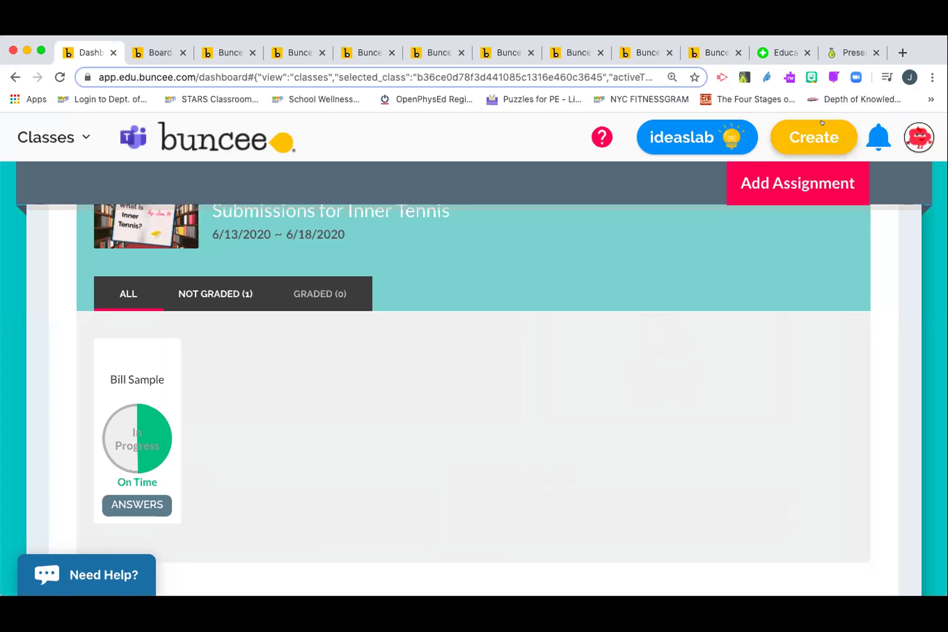
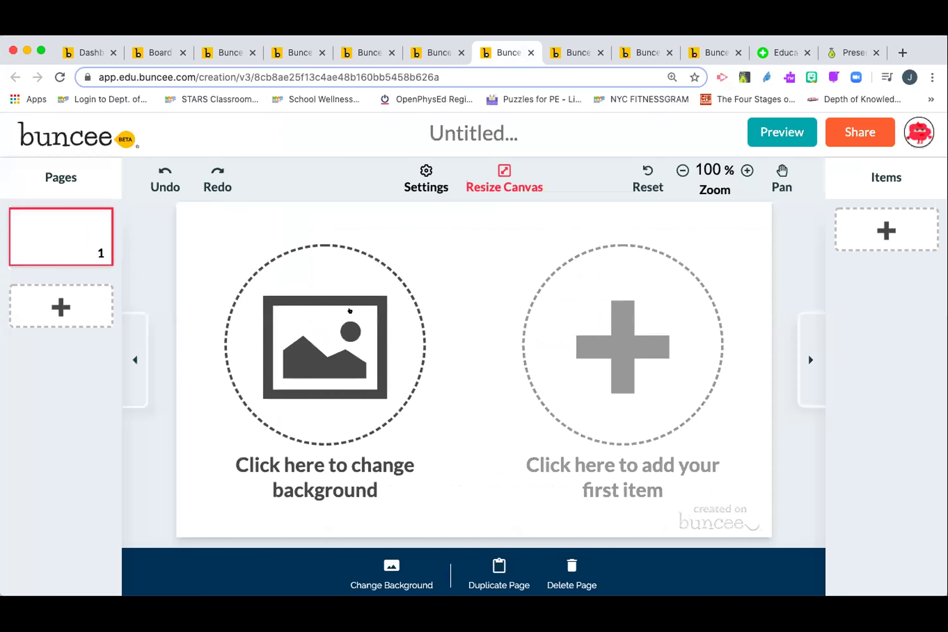
- Set the newly added green room with the purple mat and night window as the background of all pages in the blank Buncee
click(350, 311)
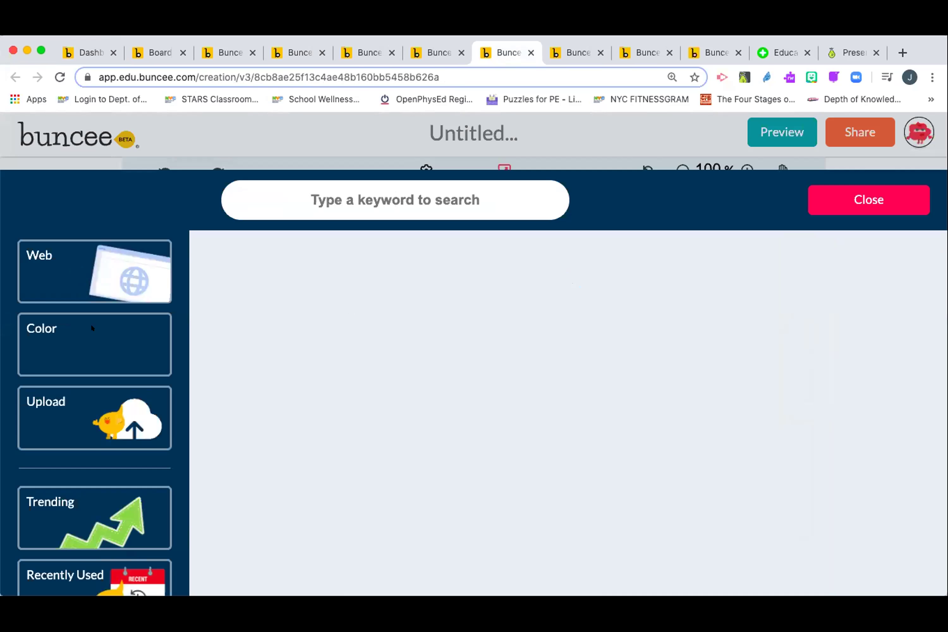
scroll(92, 327, down, 2)
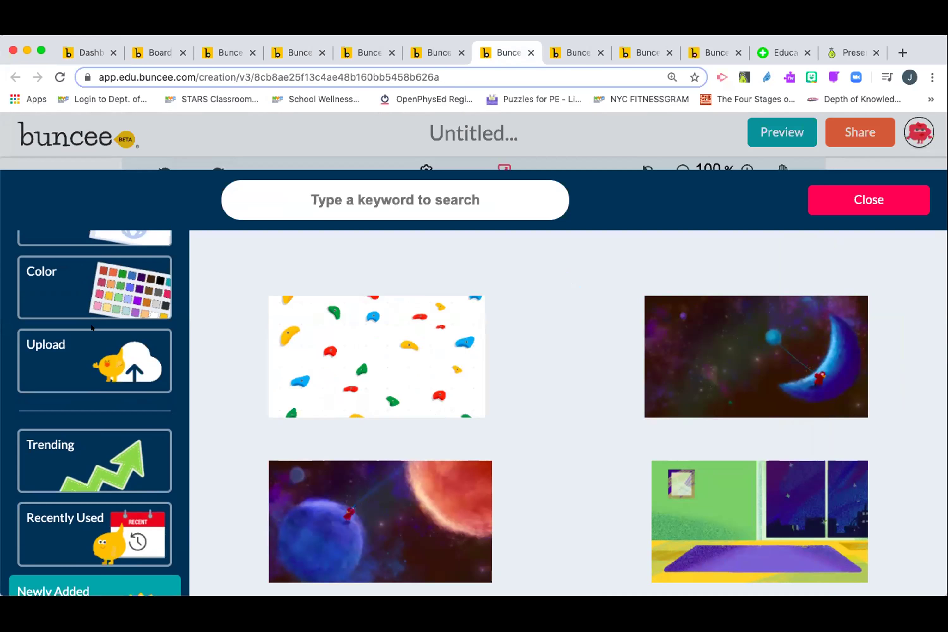
scroll(90, 323, down, 2)
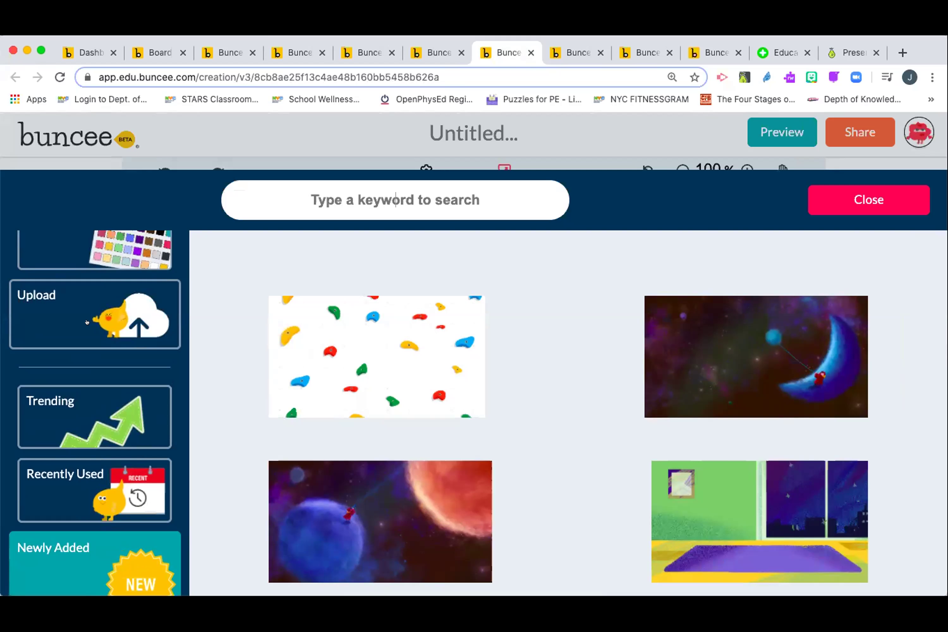
scroll(95, 434, down, 3)
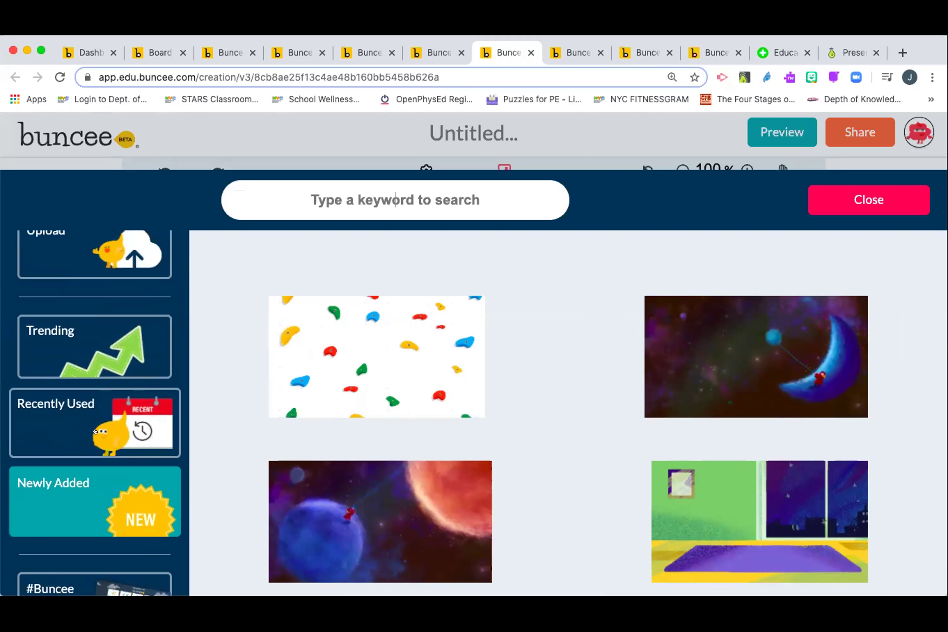
click(116, 487)
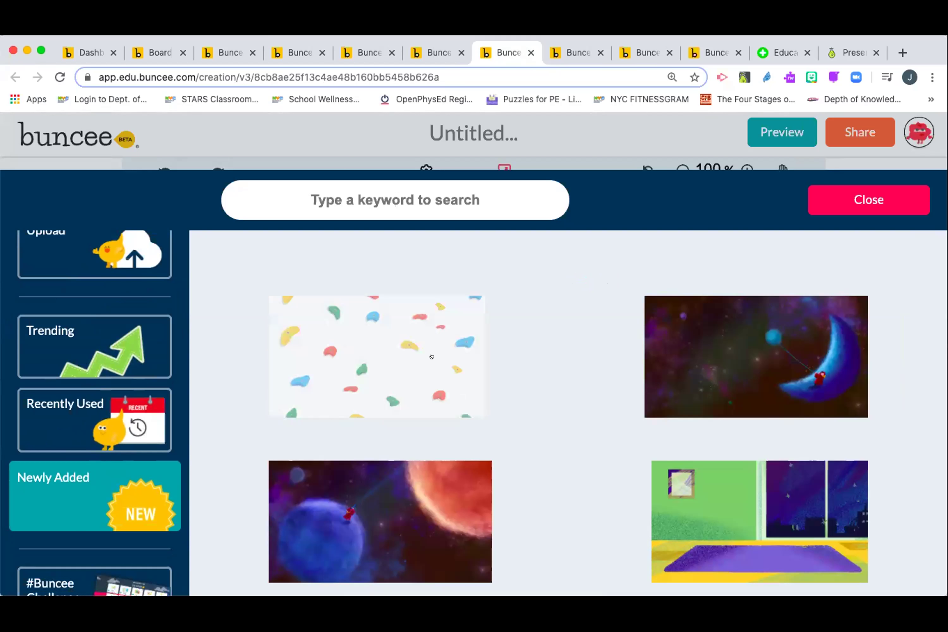
click(687, 479)
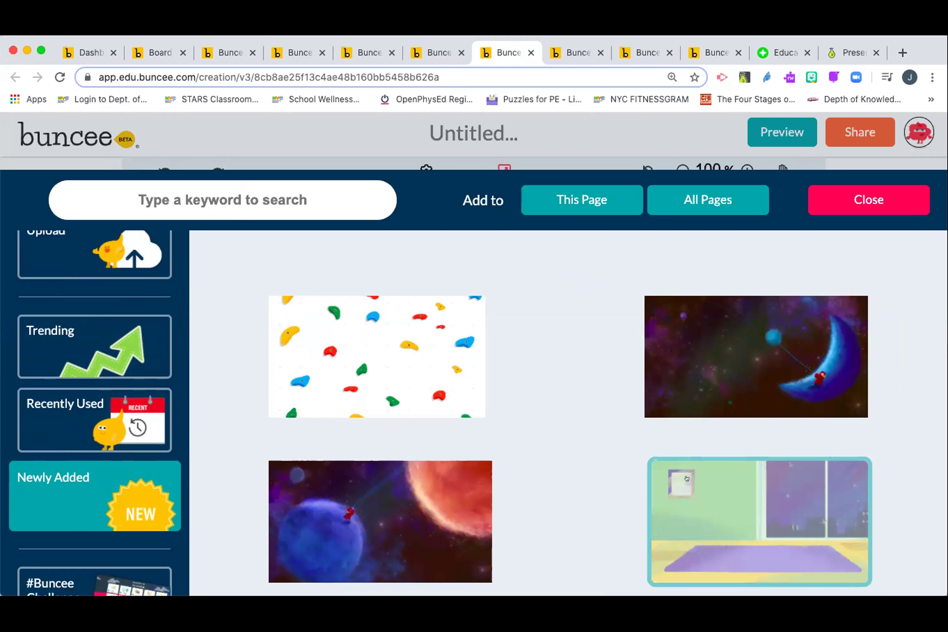
click(735, 194)
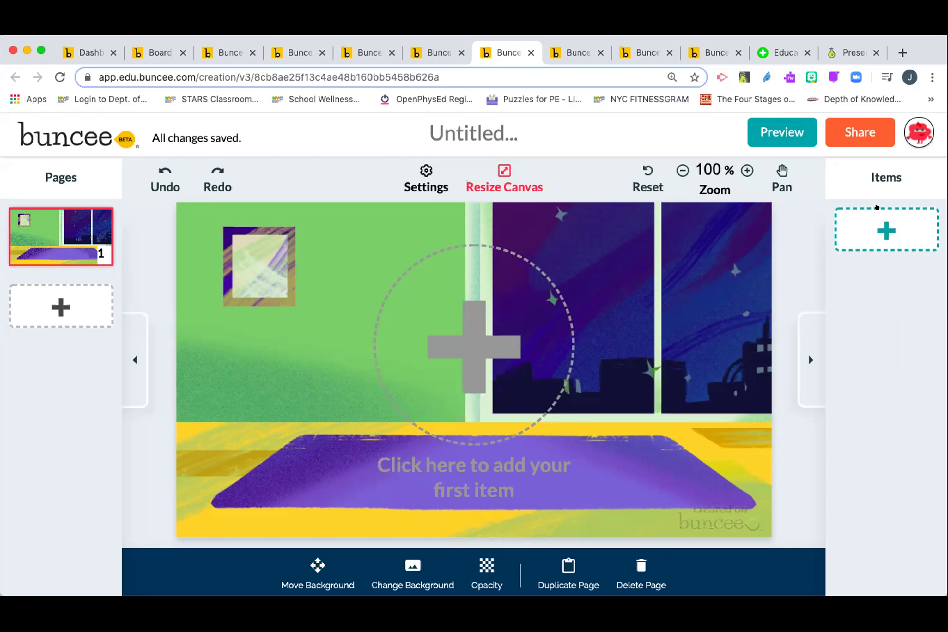
- Browse the Buncee 3D items, select the green frog, and close the library without adding it
click(877, 231)
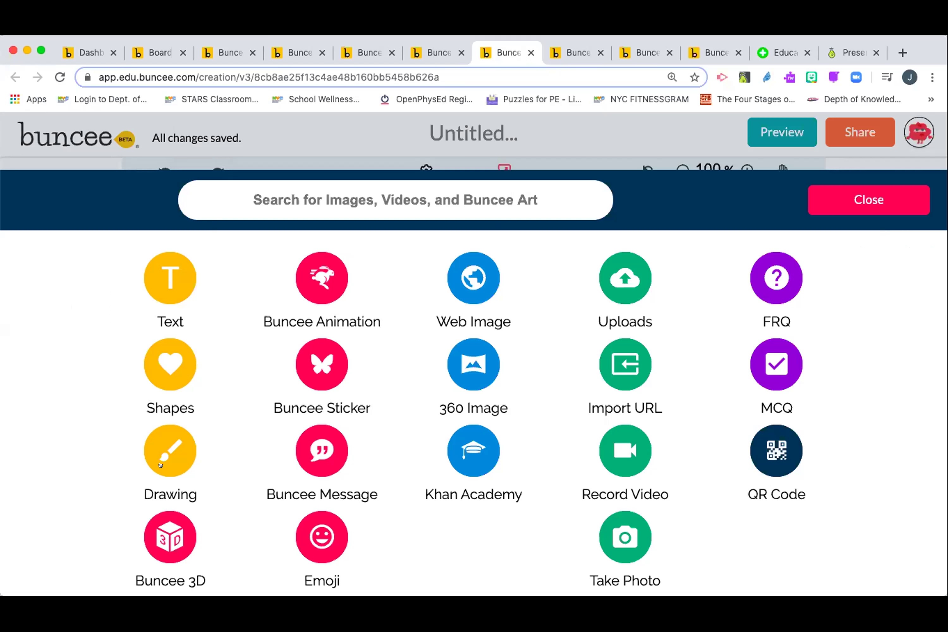
click(171, 511)
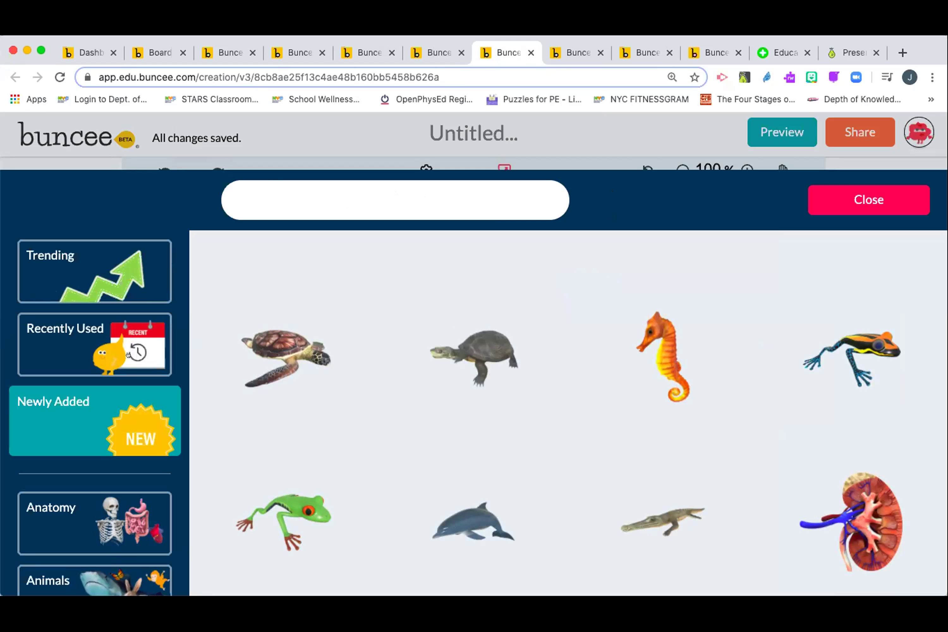
scroll(128, 355, down, 5)
scroll(137, 464, down, 2)
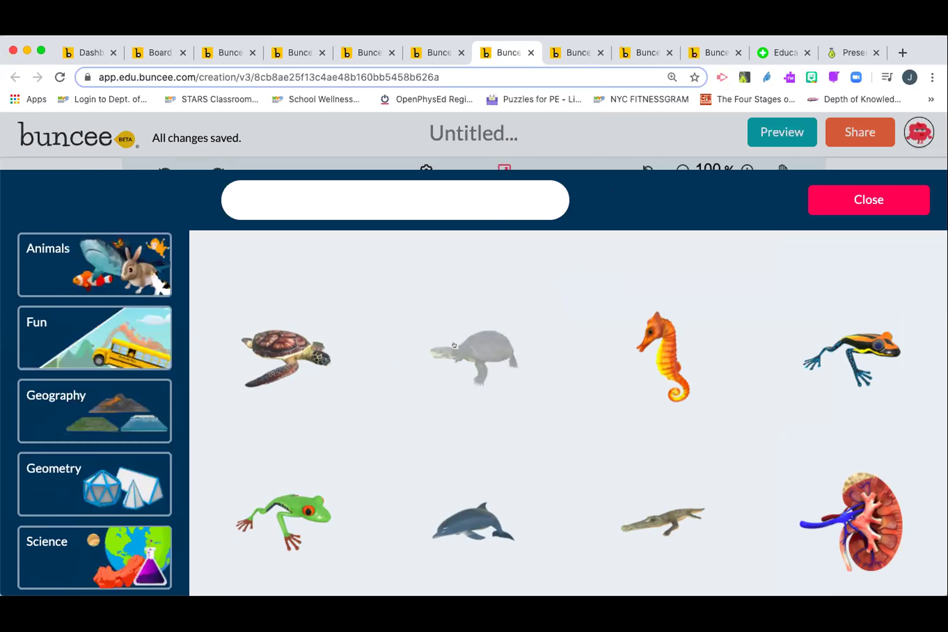
click(299, 485)
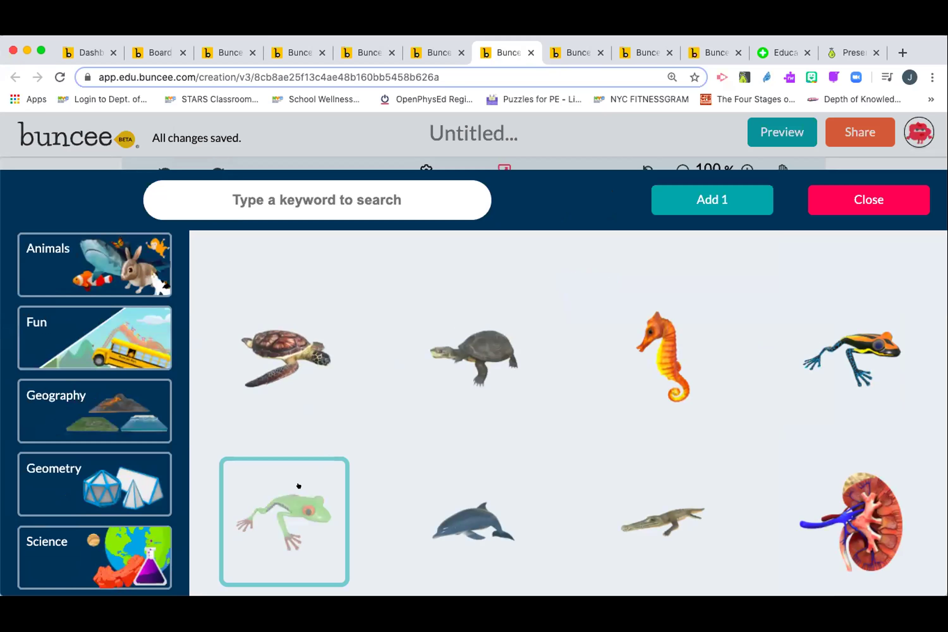
click(864, 198)
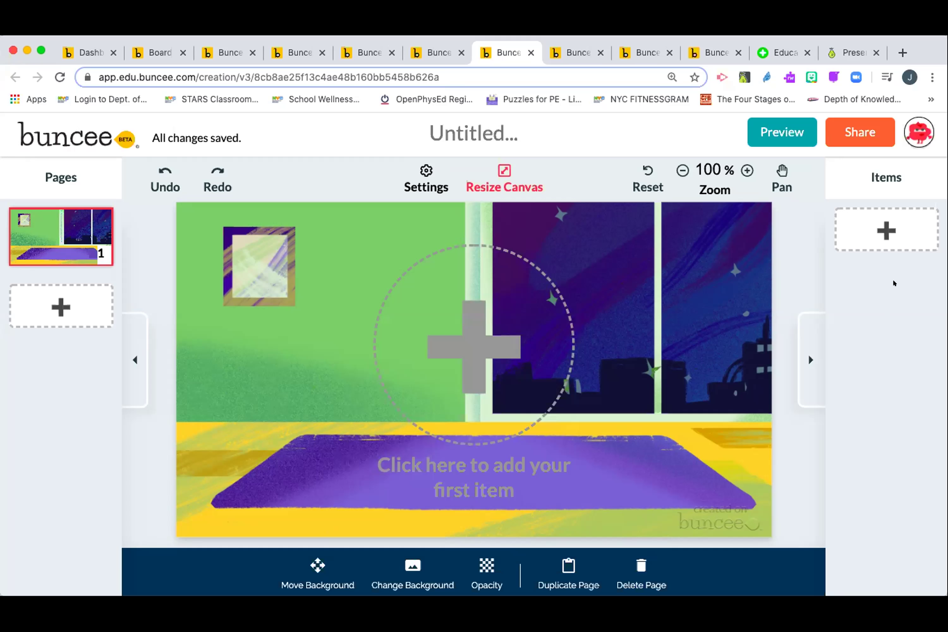
click(890, 221)
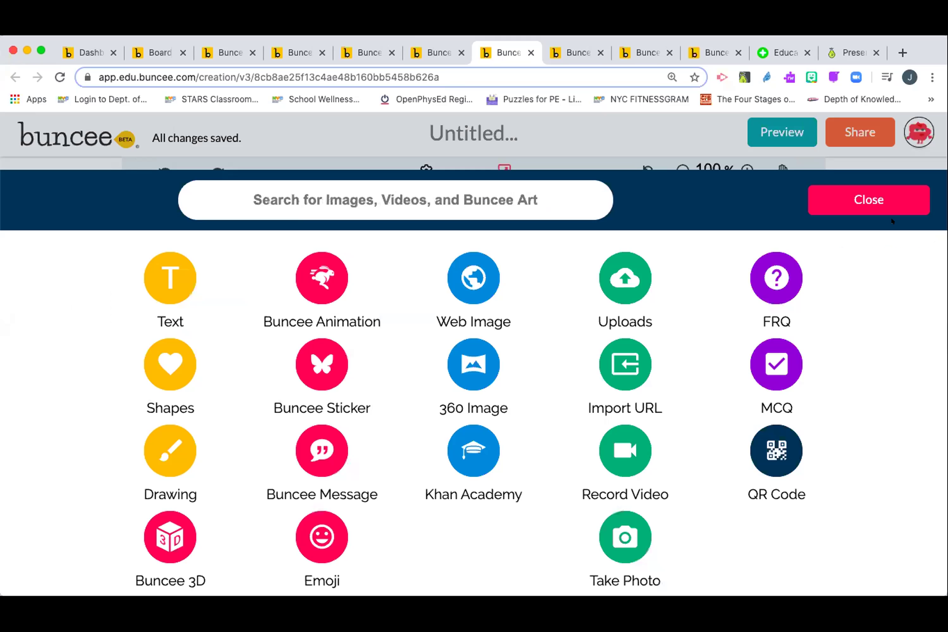
click(850, 205)
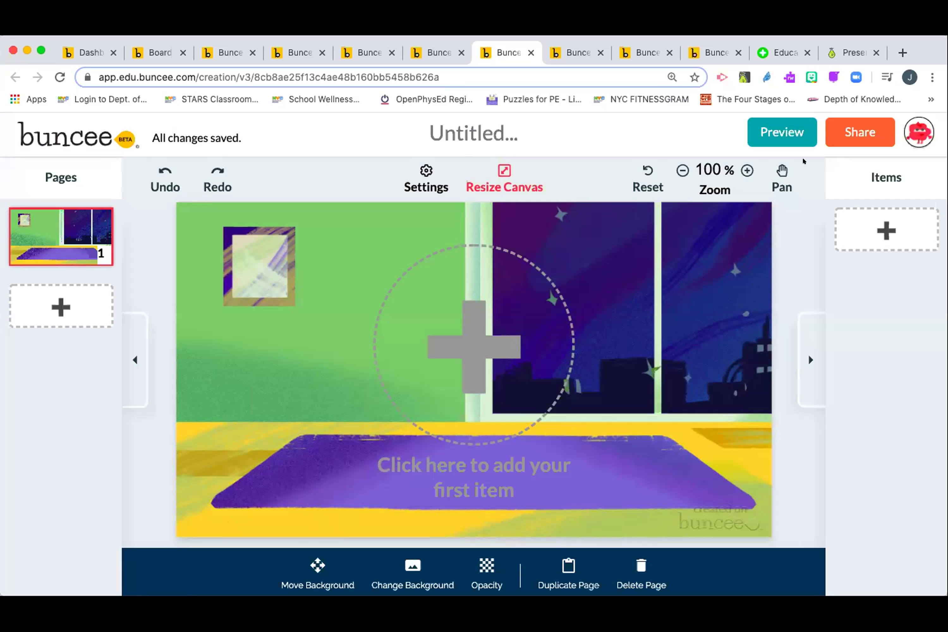
click(772, 130)
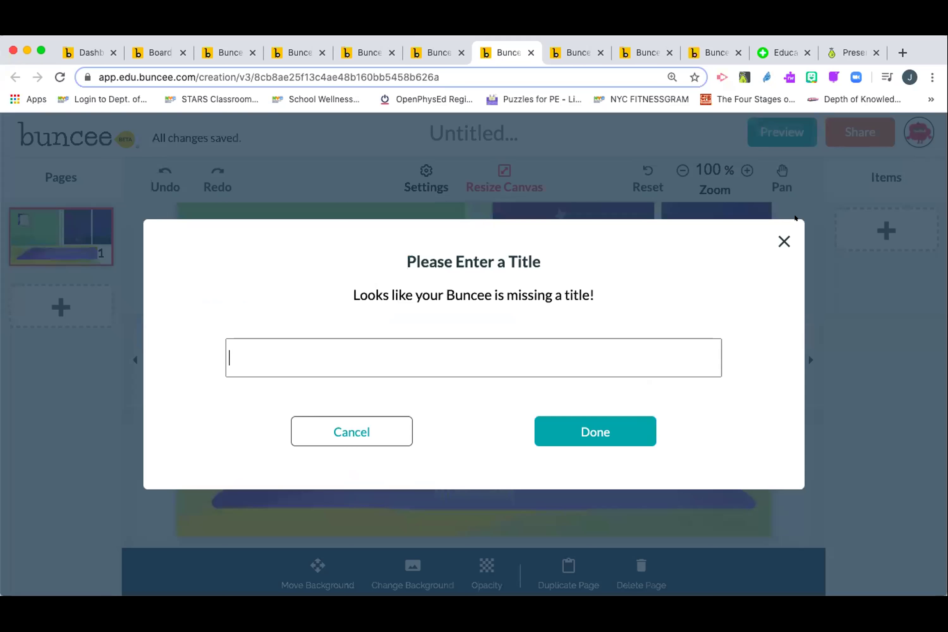
click(784, 239)
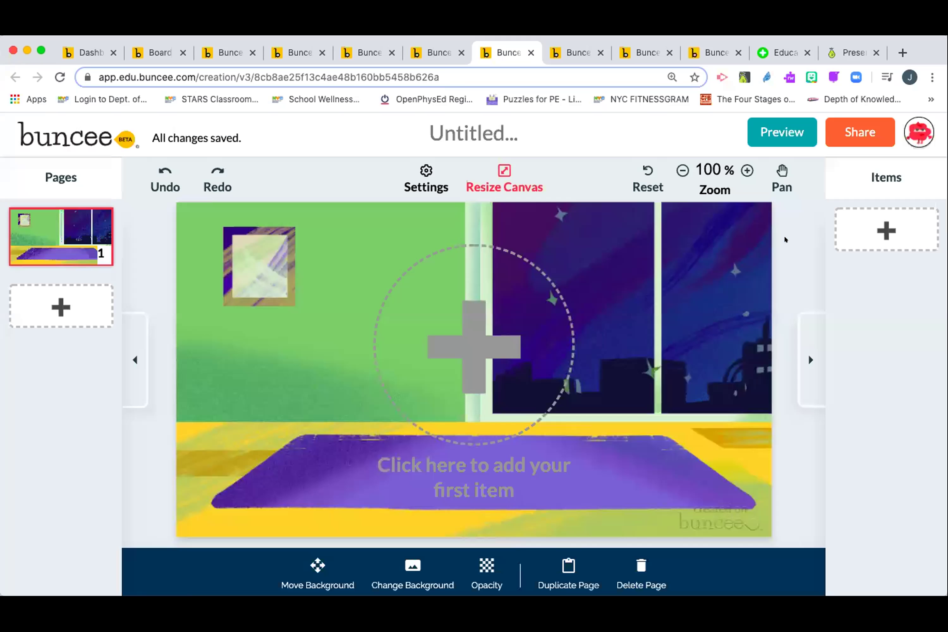
- Open the Buncee Animation library and play the yellow character's rocket animation among the Creativity Challenge Rewards
click(869, 230)
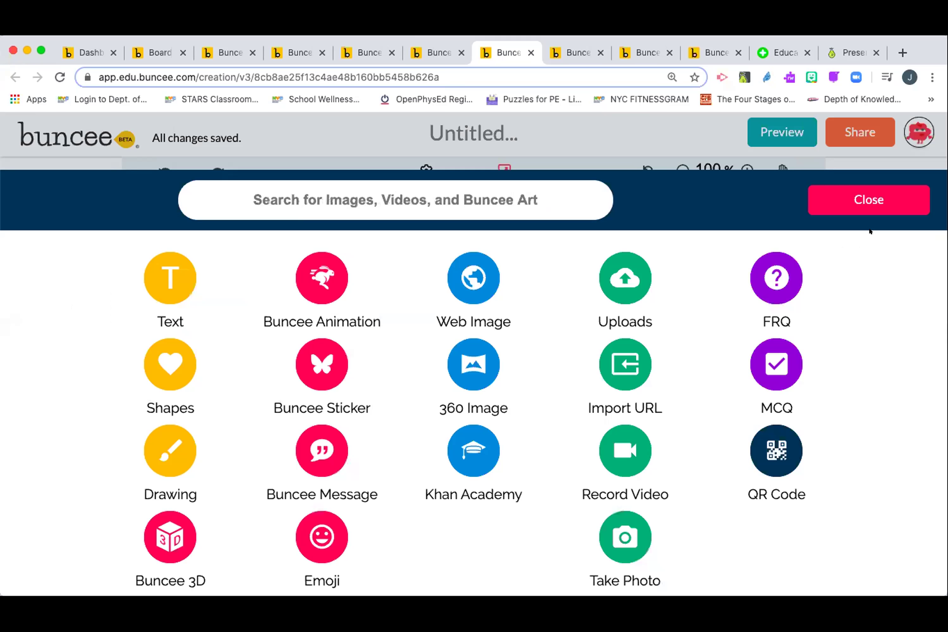
click(327, 276)
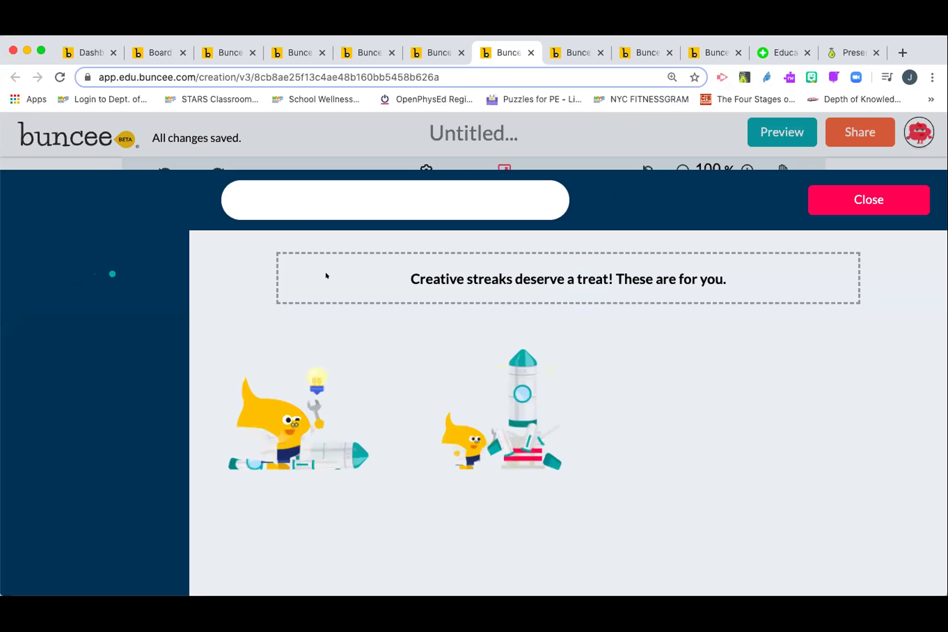
scroll(505, 323, down, 1)
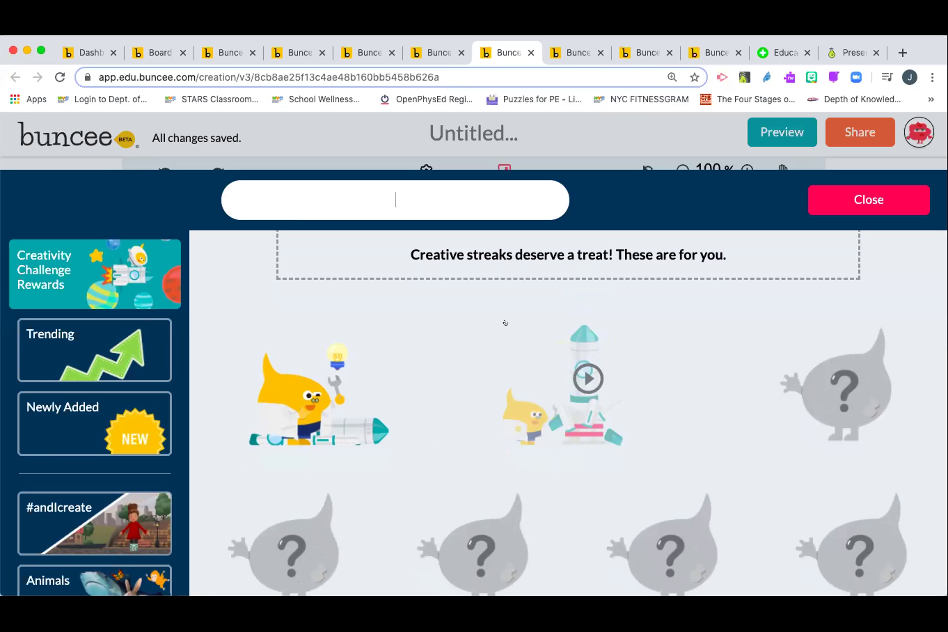
click(584, 375)
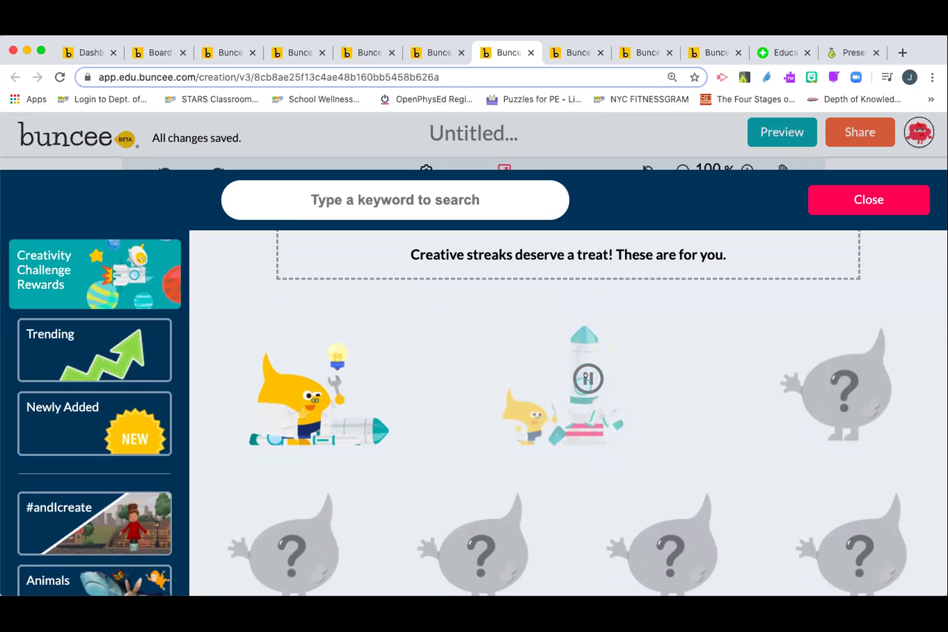
scroll(585, 374, down, 3)
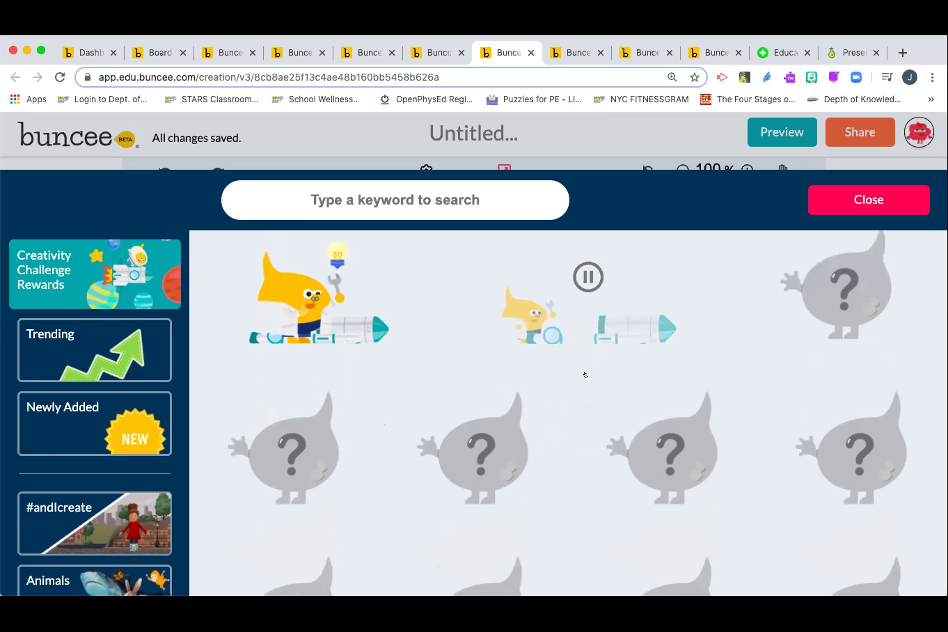
- Add the newly added animation of the brown-skinned figure doing a standing toe-touch stretch to the page
click(83, 429)
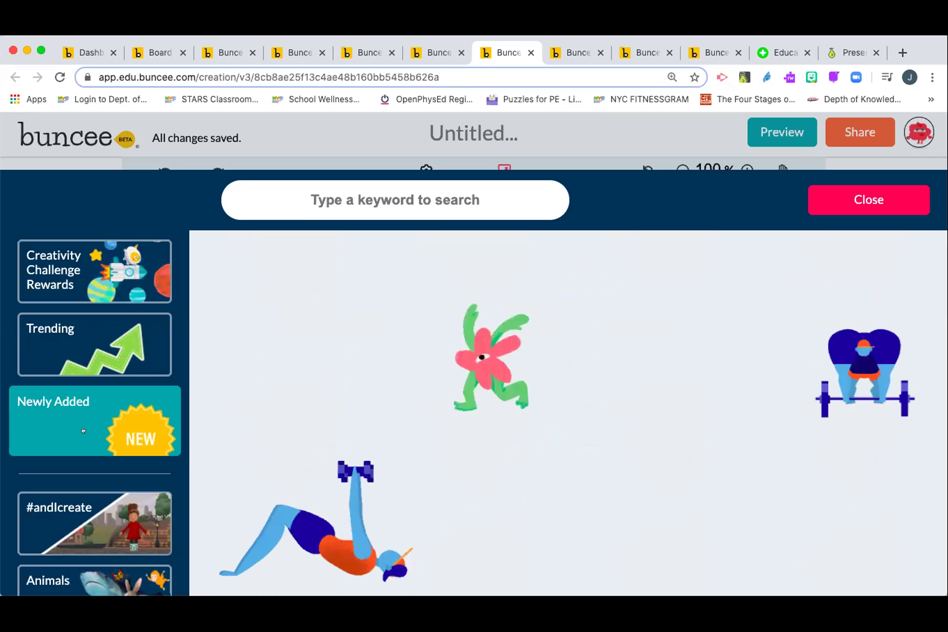
mouse_move(520, 387)
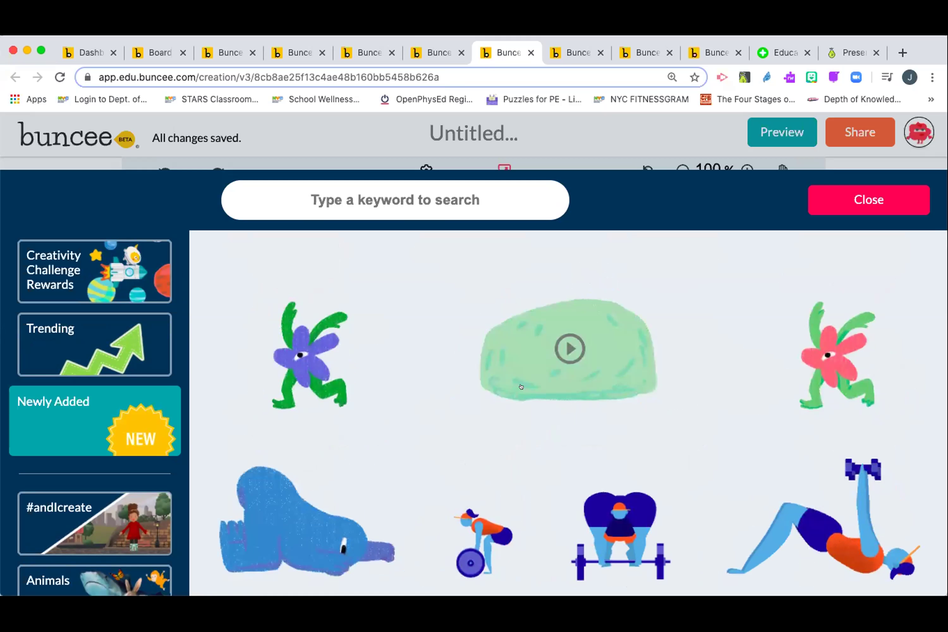
scroll(521, 387, down, 4)
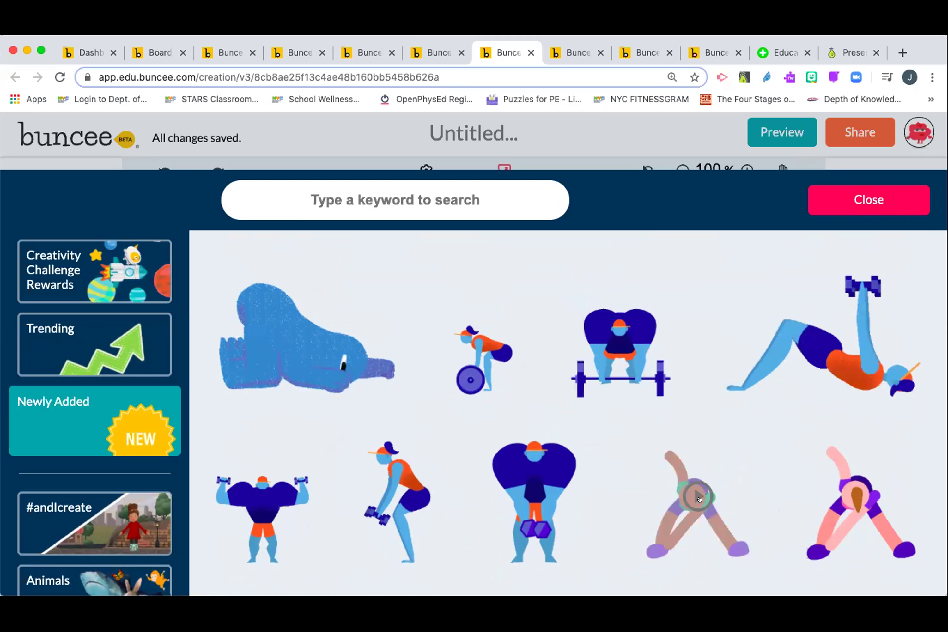
scroll(699, 501, down, 2)
click(687, 463)
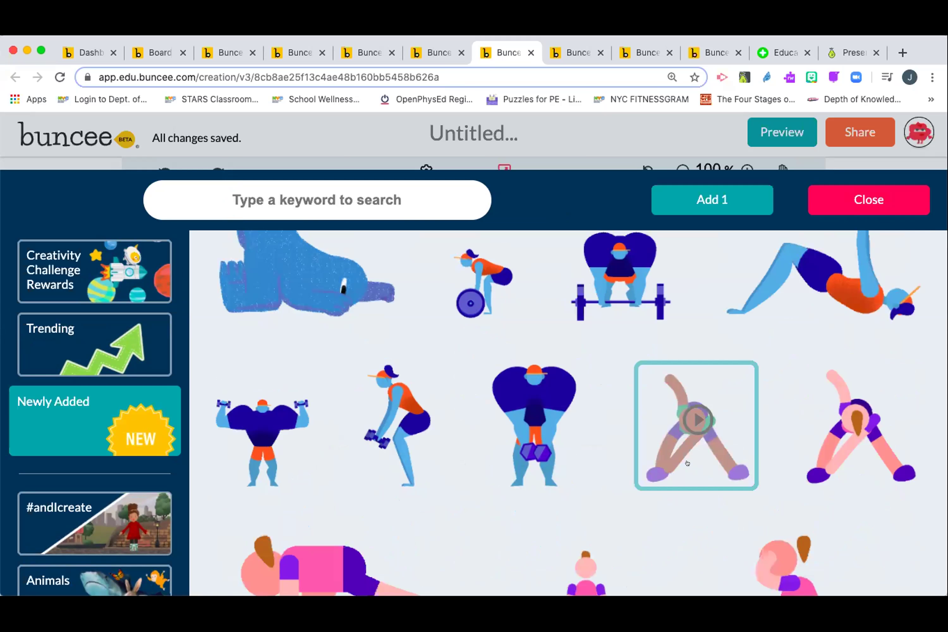
click(719, 199)
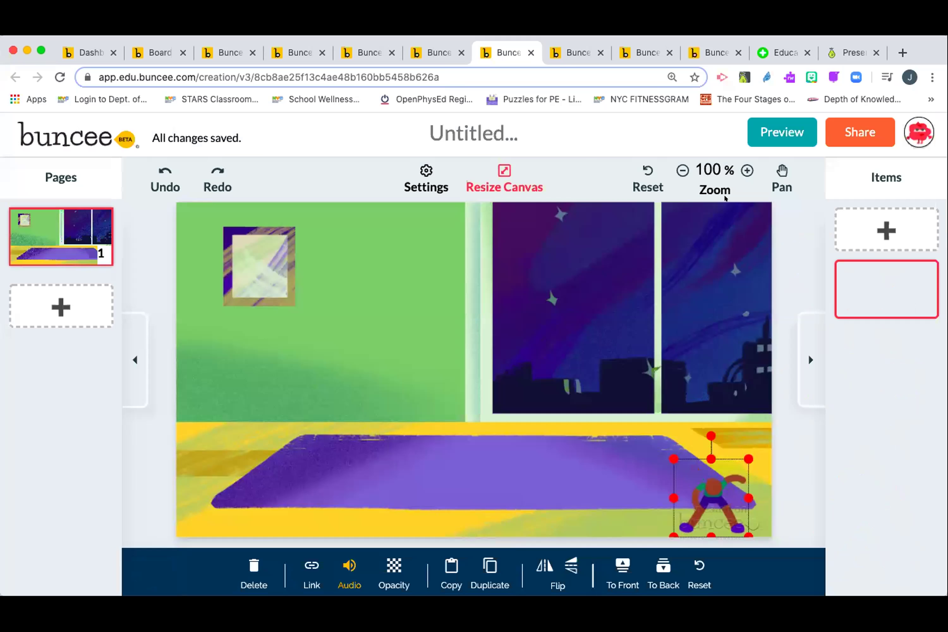
- Enlarge the stretching figure beside the purple mat by making it taller and then wider
drag(705, 451, 707, 409)
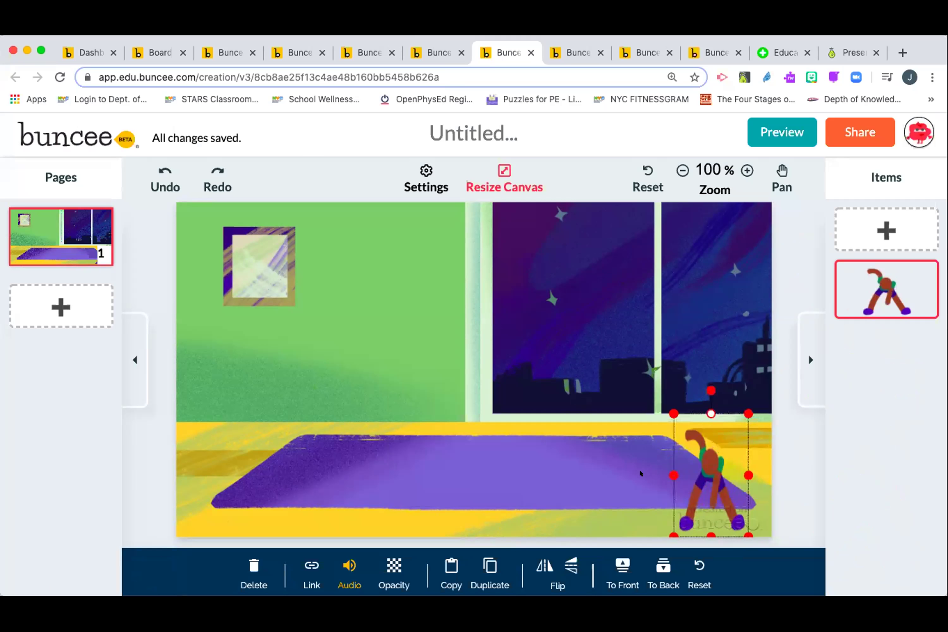
drag(673, 476, 639, 475)
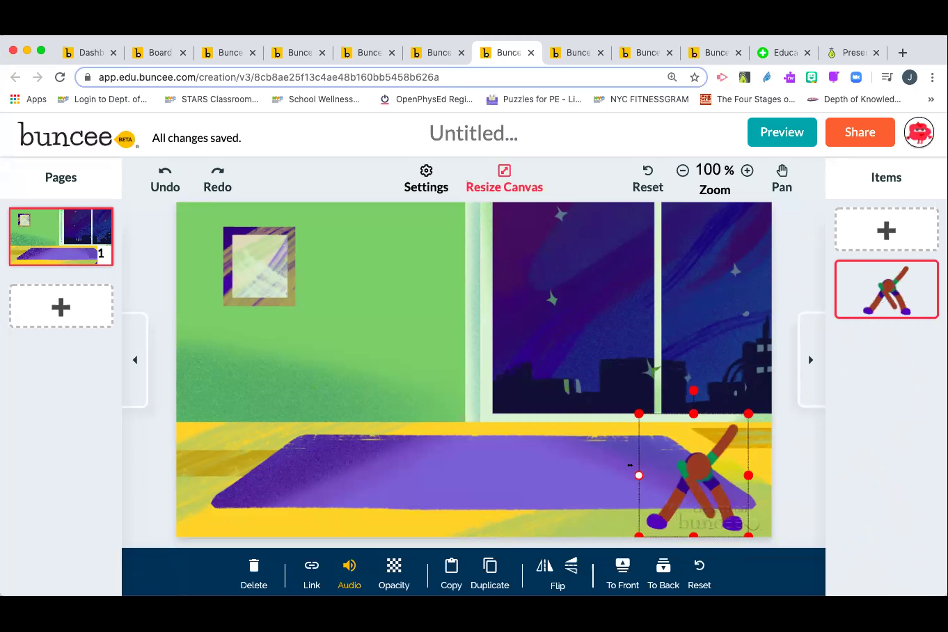